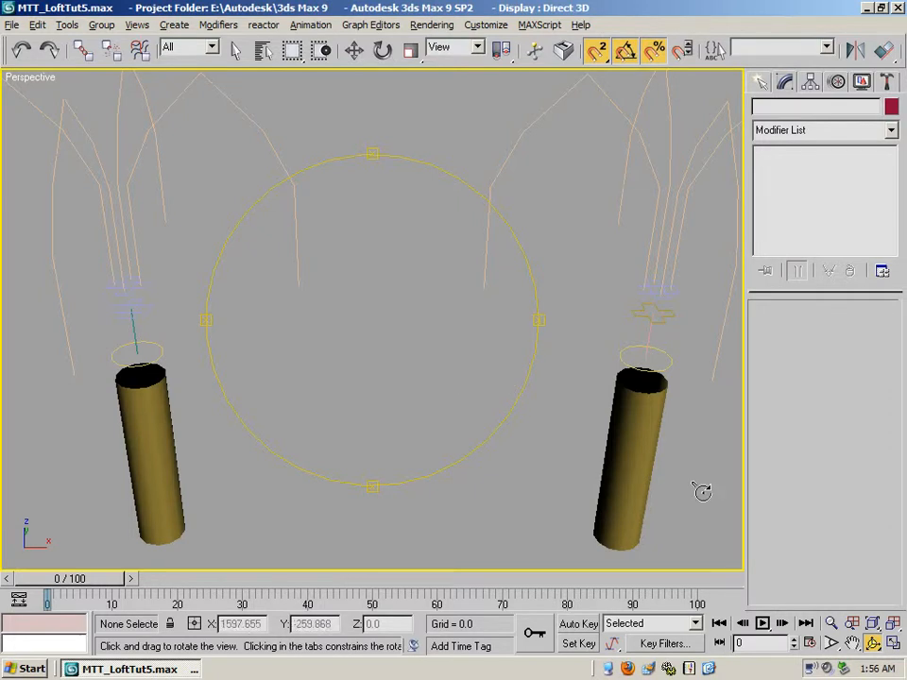
- Examine the splines of both columns in the Top view, from the right set to the left set
click(893, 645)
click(851, 643)
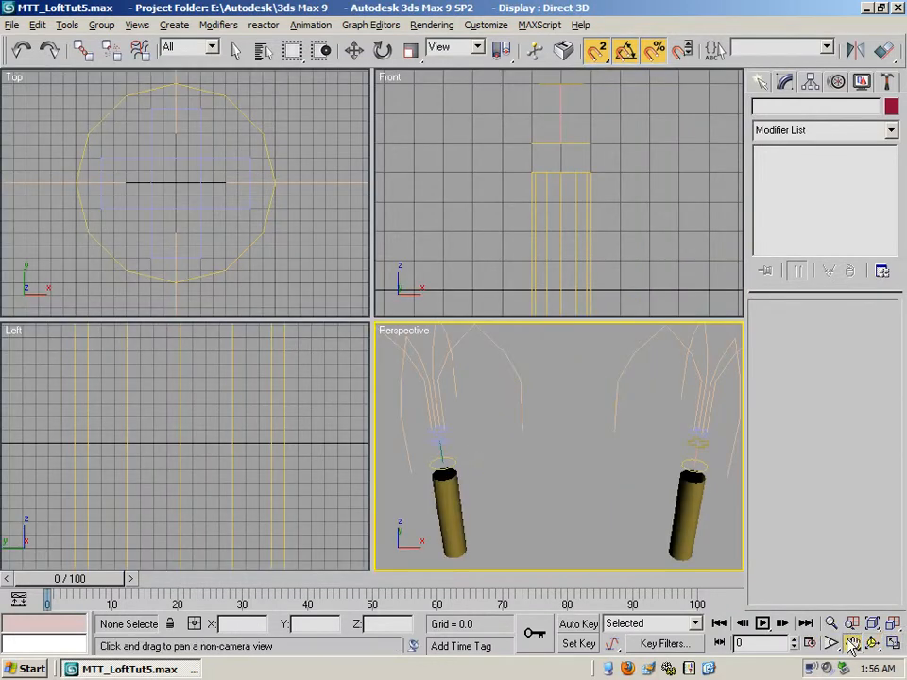
mouse_move(268, 229)
mouse_down()
mouse_move(207, 198)
mouse_move(281, 229)
mouse_up()
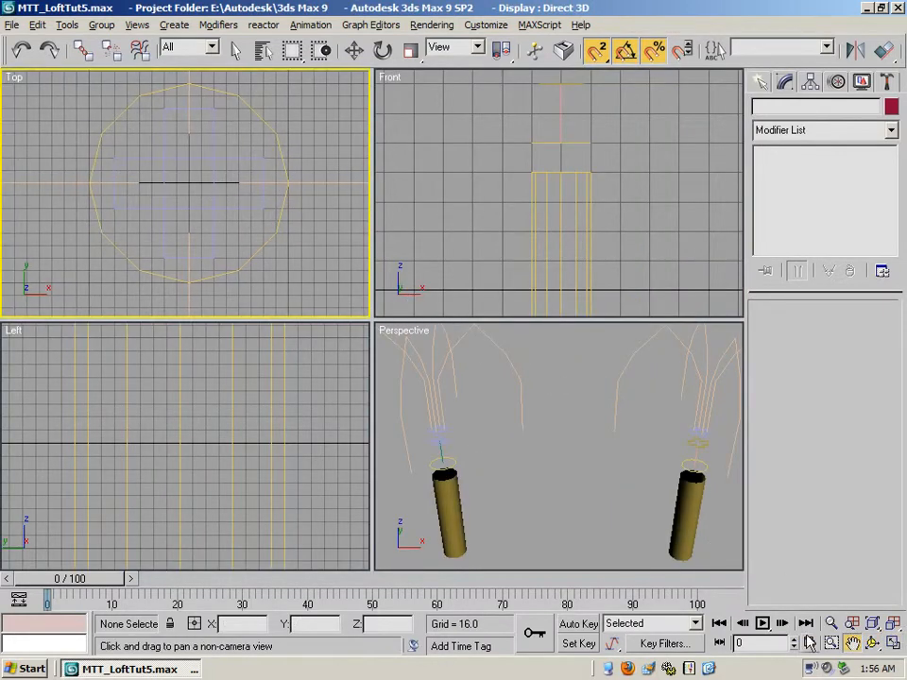
click(892, 644)
drag(419, 285, 433, 480)
click(828, 622)
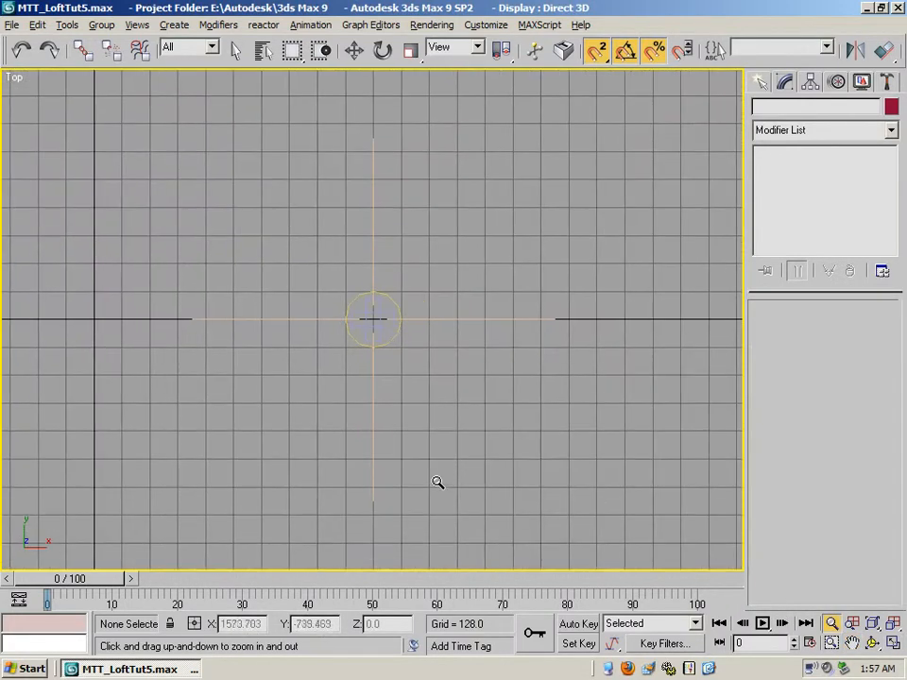
click(851, 643)
drag(311, 330, 612, 358)
drag(296, 363, 554, 332)
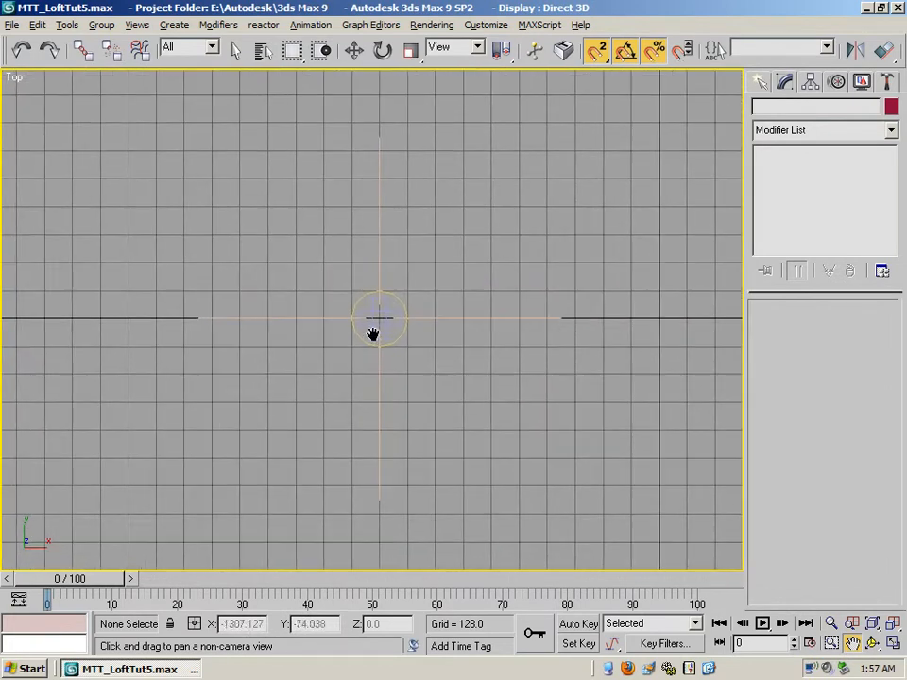
key(alt+w)
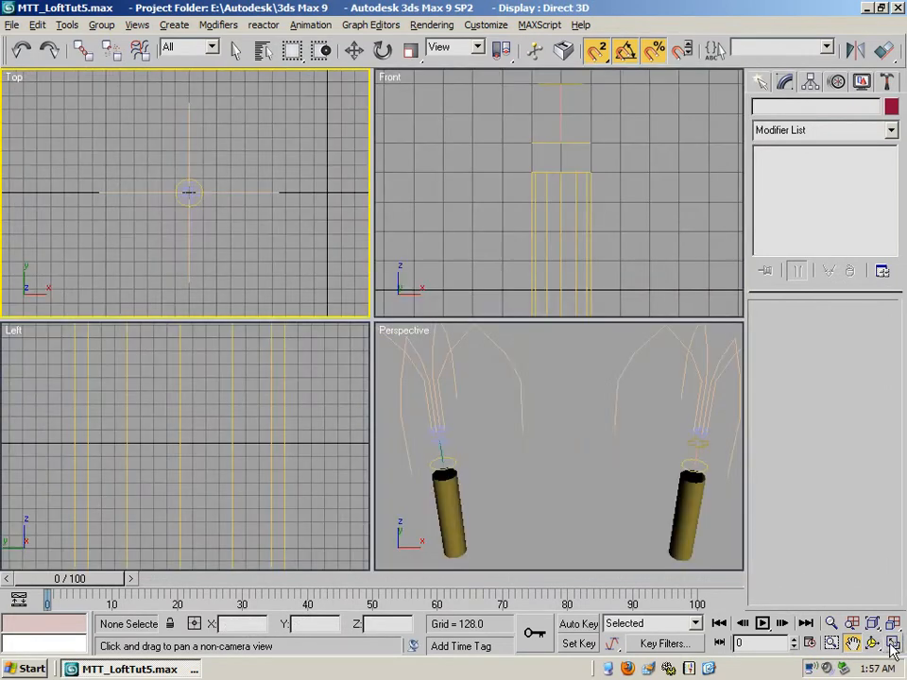
- Examine the circle, path line, cross shapes and arch splines above the left column in the Perspective view
click(830, 622)
drag(500, 441, 454, 409)
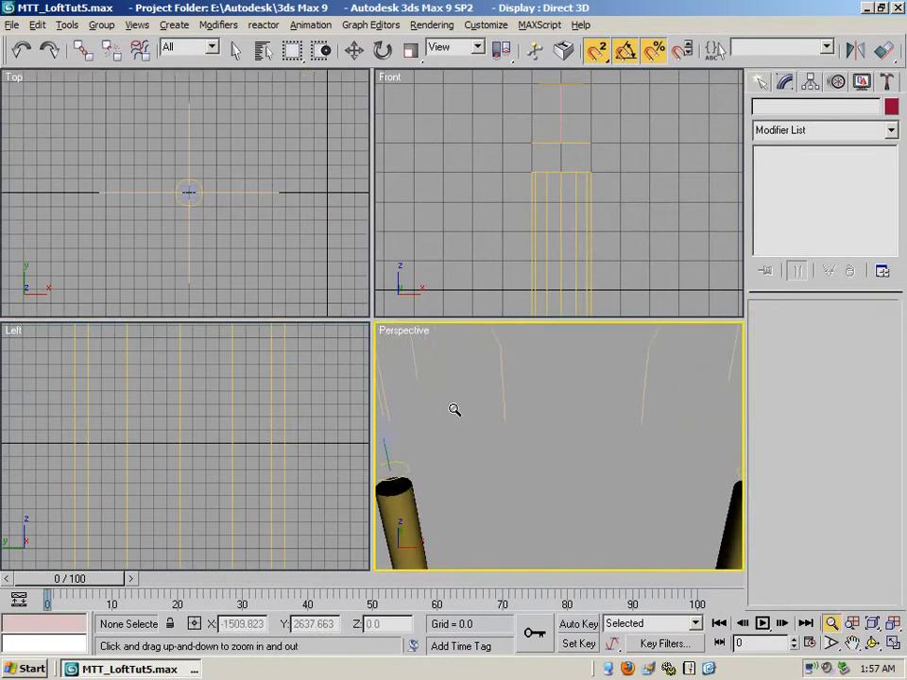
drag(528, 426, 619, 431)
click(852, 642)
drag(583, 514, 769, 416)
drag(577, 422, 625, 473)
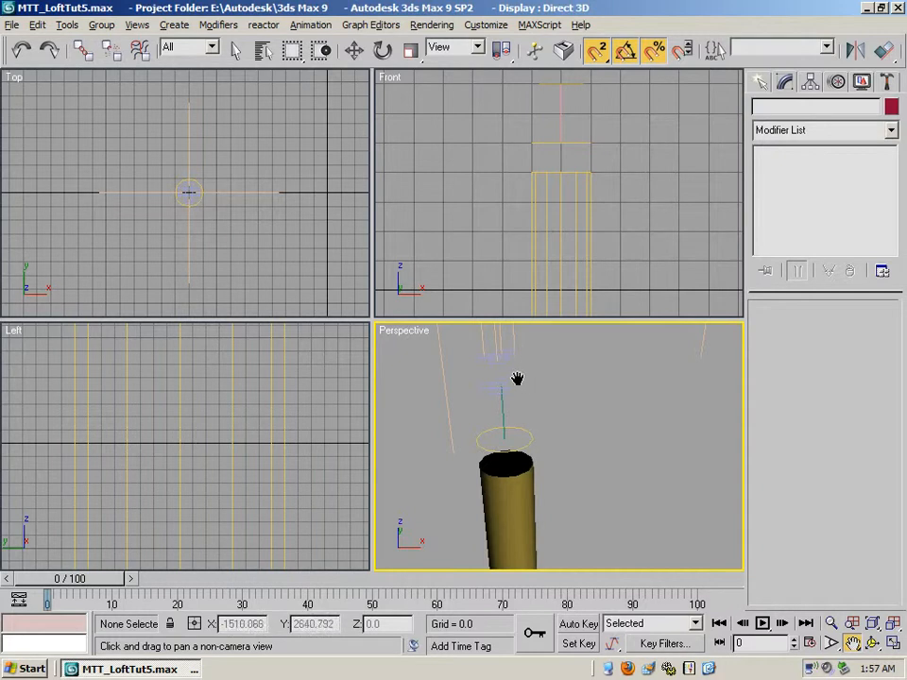
drag(608, 393, 505, 530)
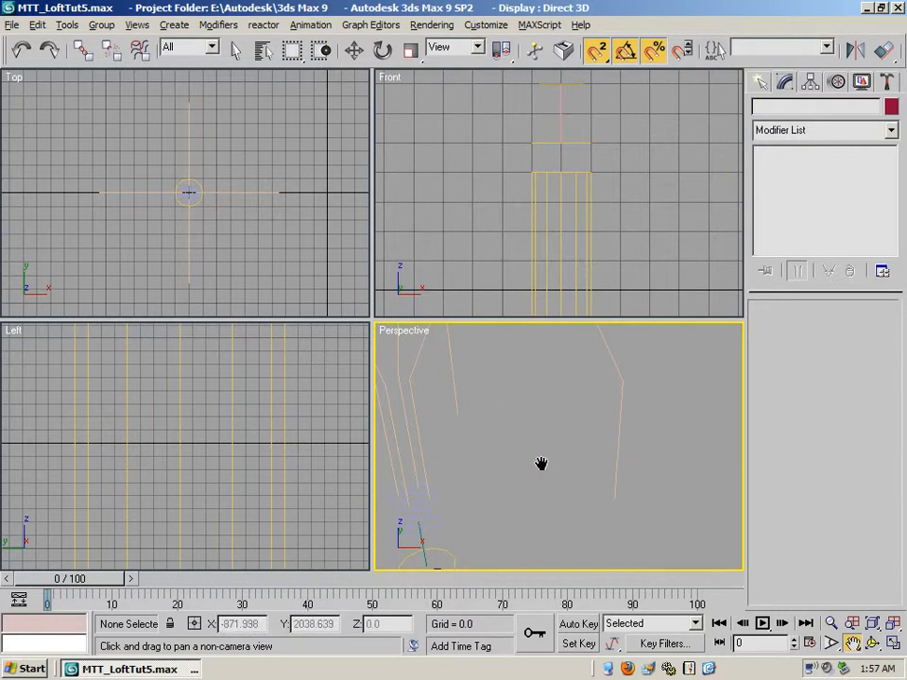
drag(537, 441, 604, 356)
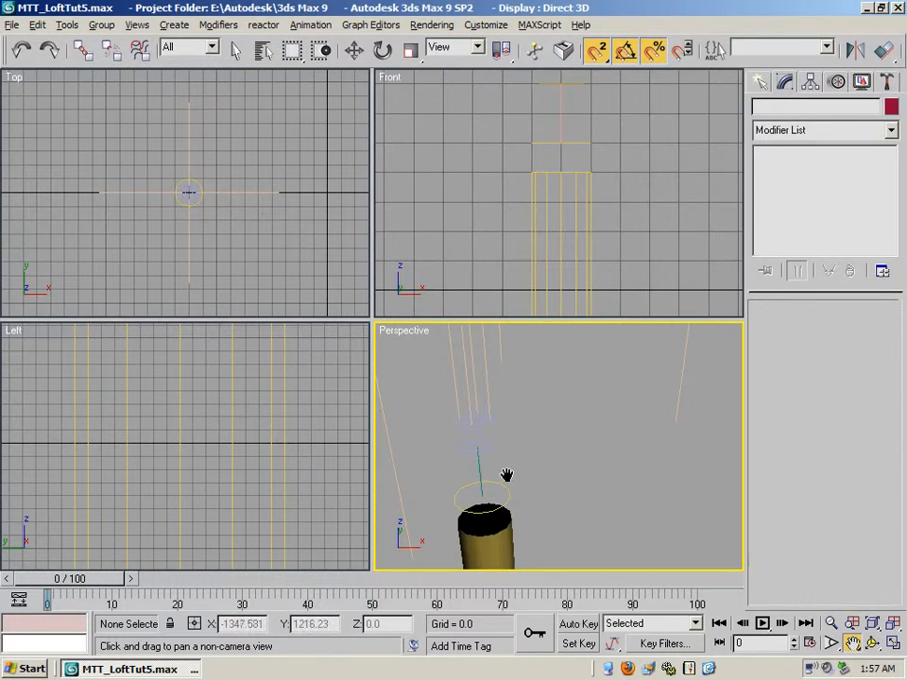
- Inspect the vertices of the lower cross-shaped spline above the left column
click(237, 51)
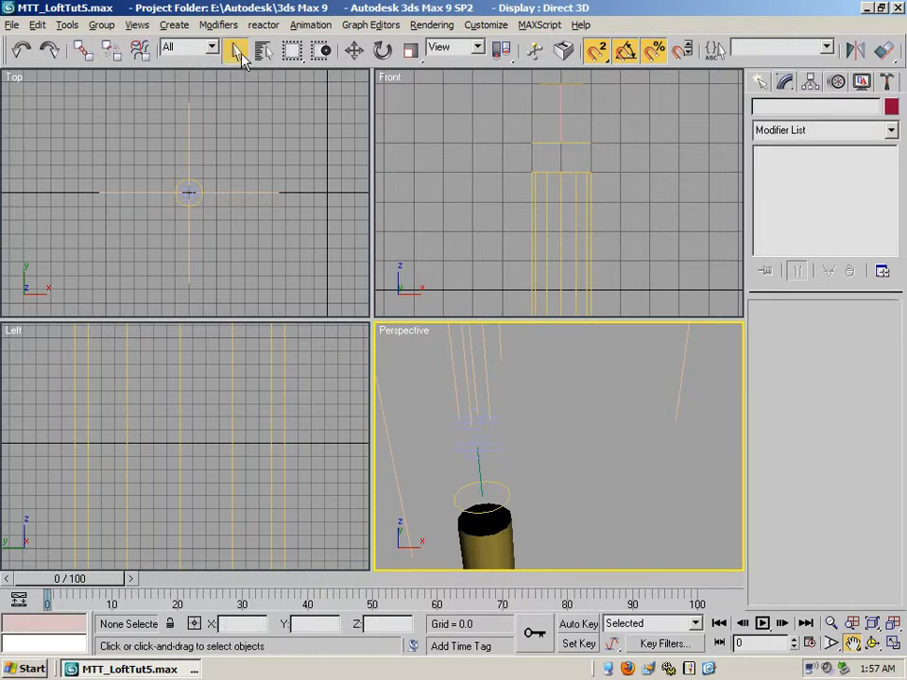
click(488, 455)
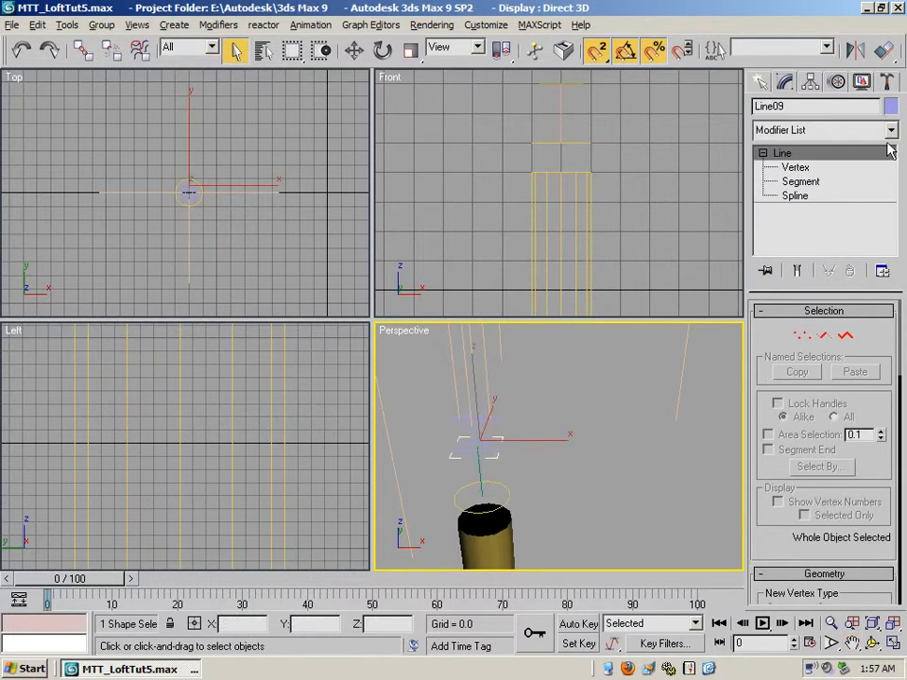
click(801, 170)
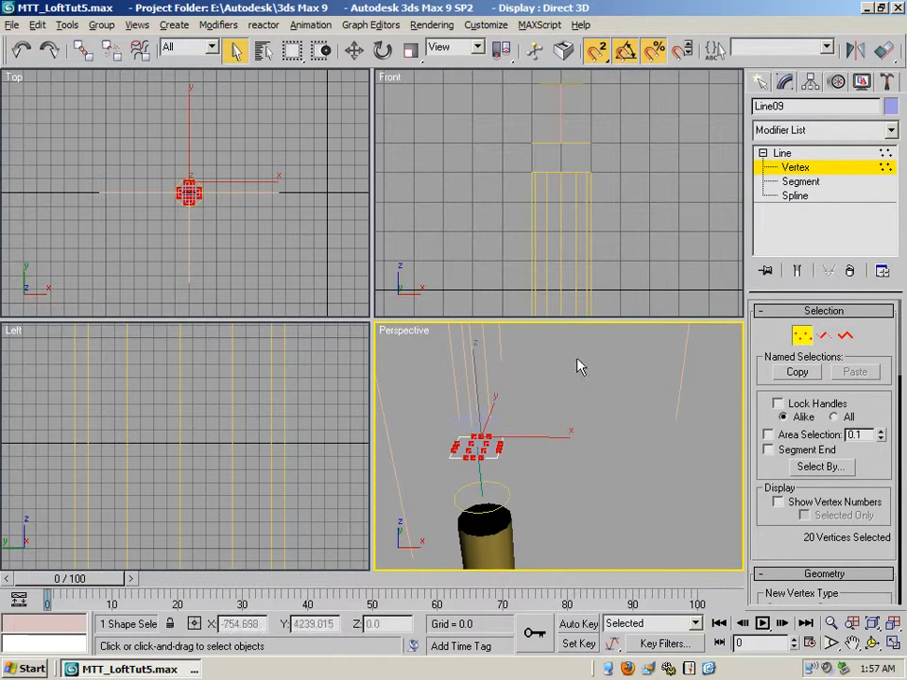
click(784, 154)
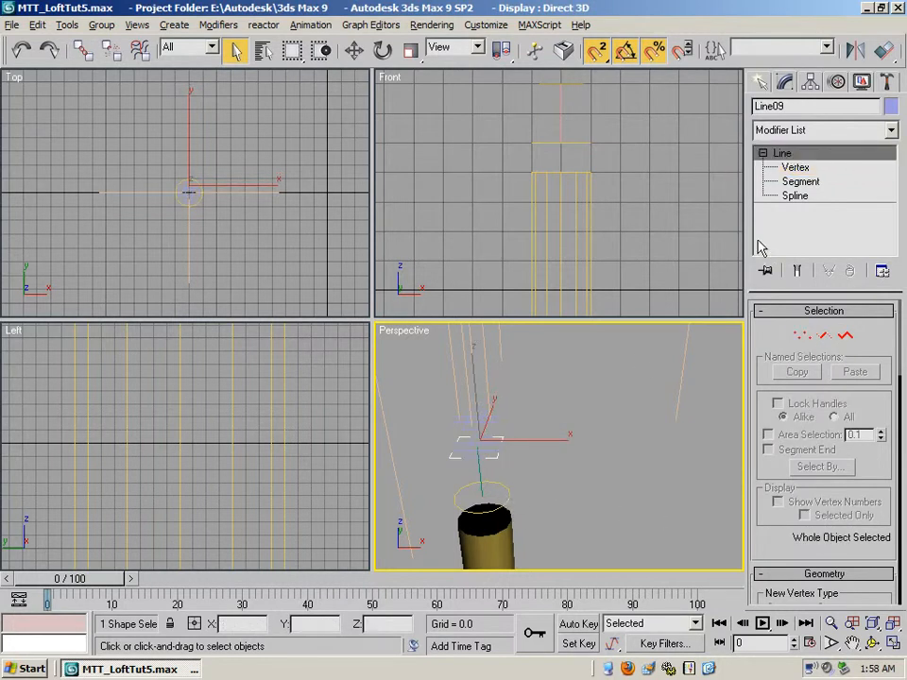
- Start a Loft compound object from the short vertical line above the left column, with positions measured in Path Steps
click(478, 472)
click(762, 84)
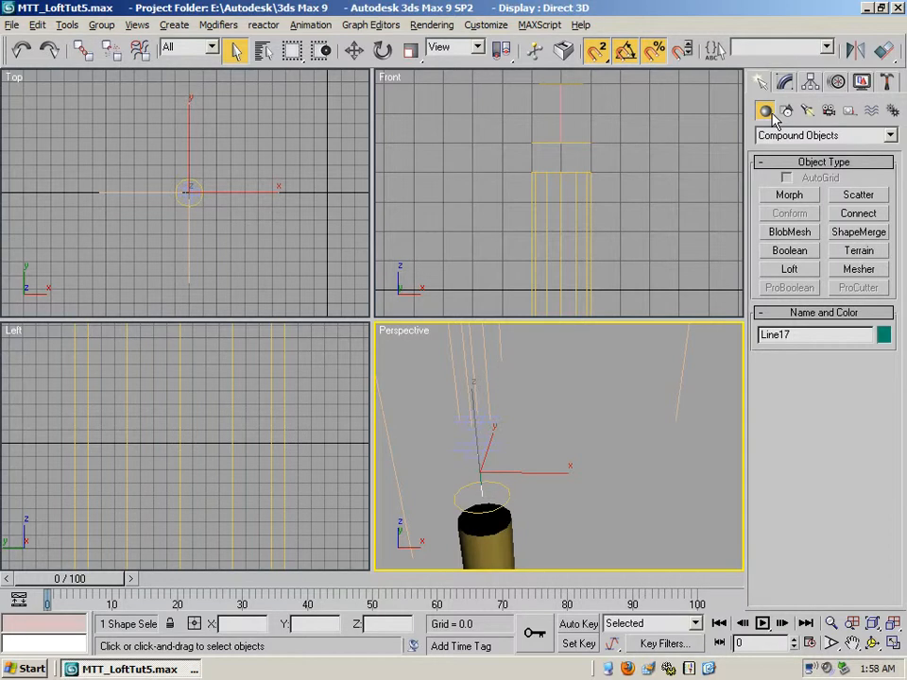
click(890, 136)
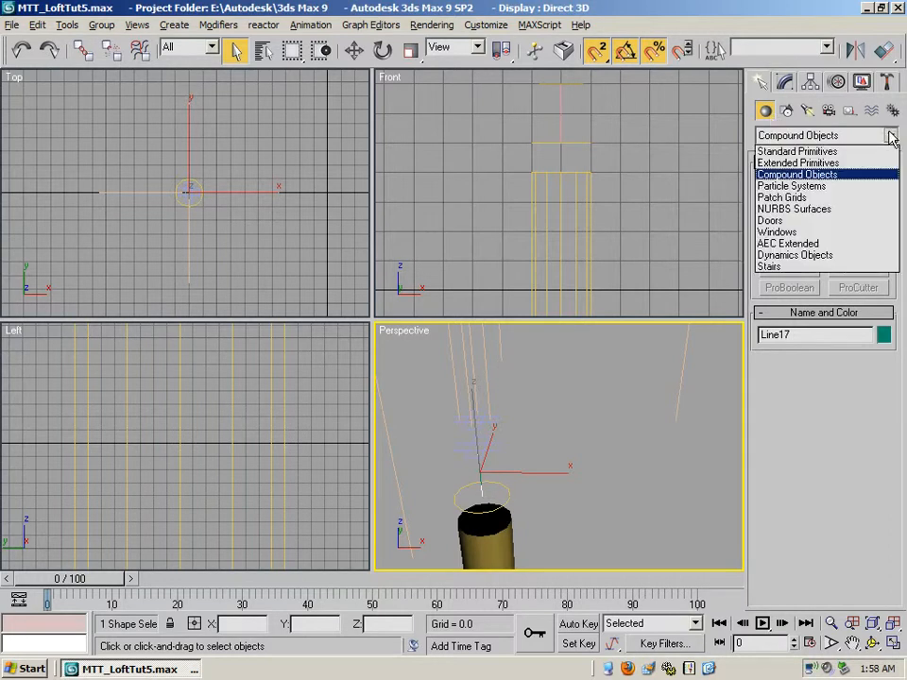
click(890, 137)
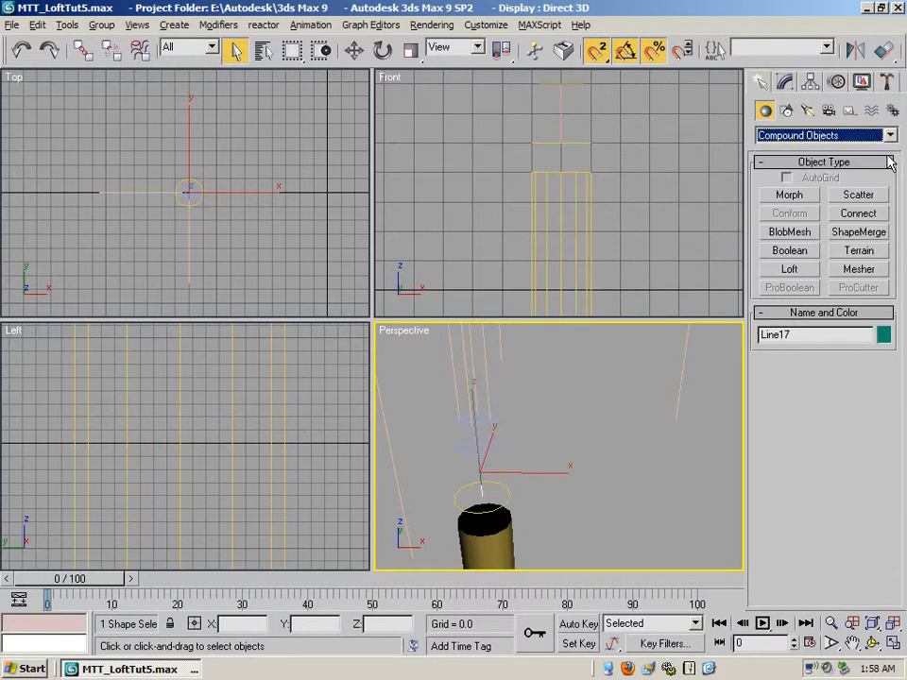
click(790, 270)
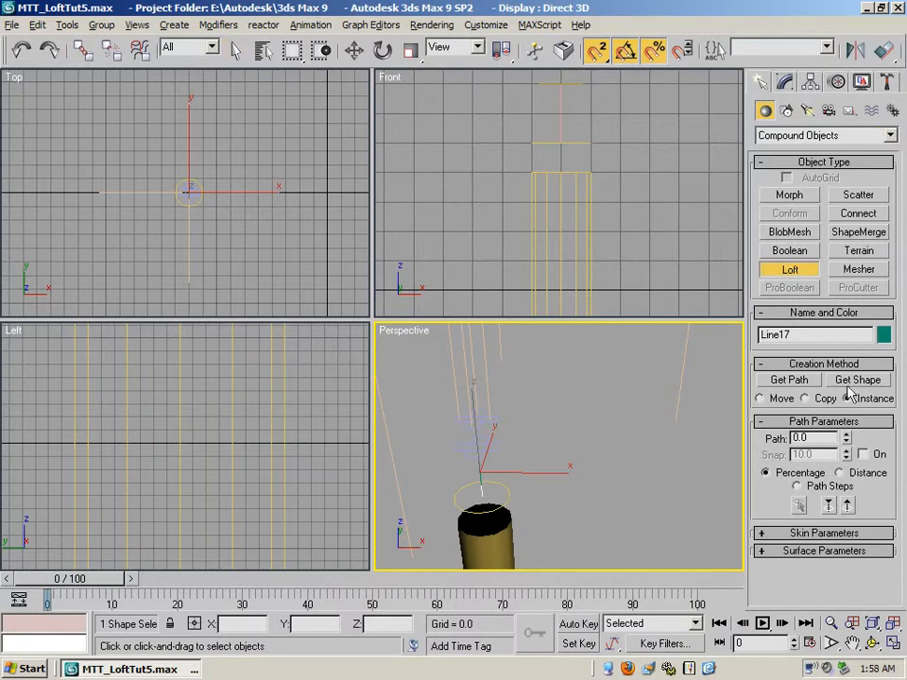
click(798, 486)
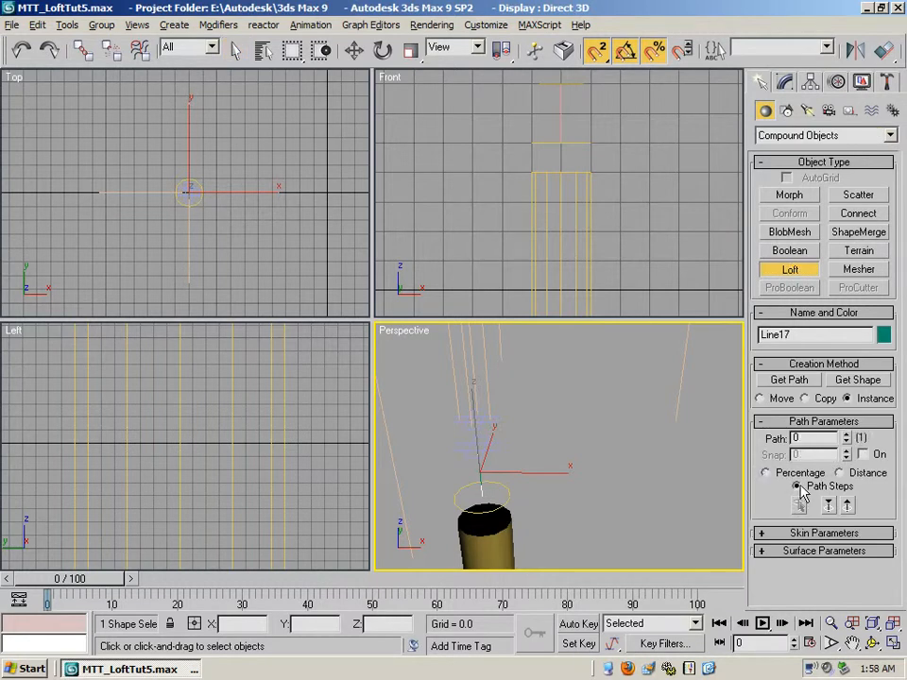
- Disable the loft's start and end caps and use the circle above the left column as its shape at path step 0
click(765, 534)
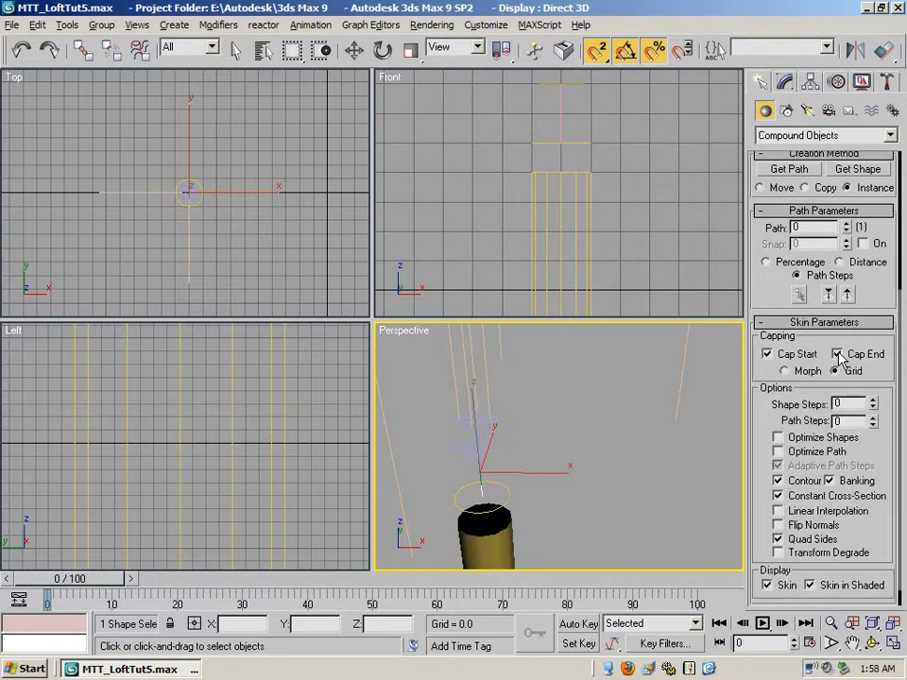
click(767, 354)
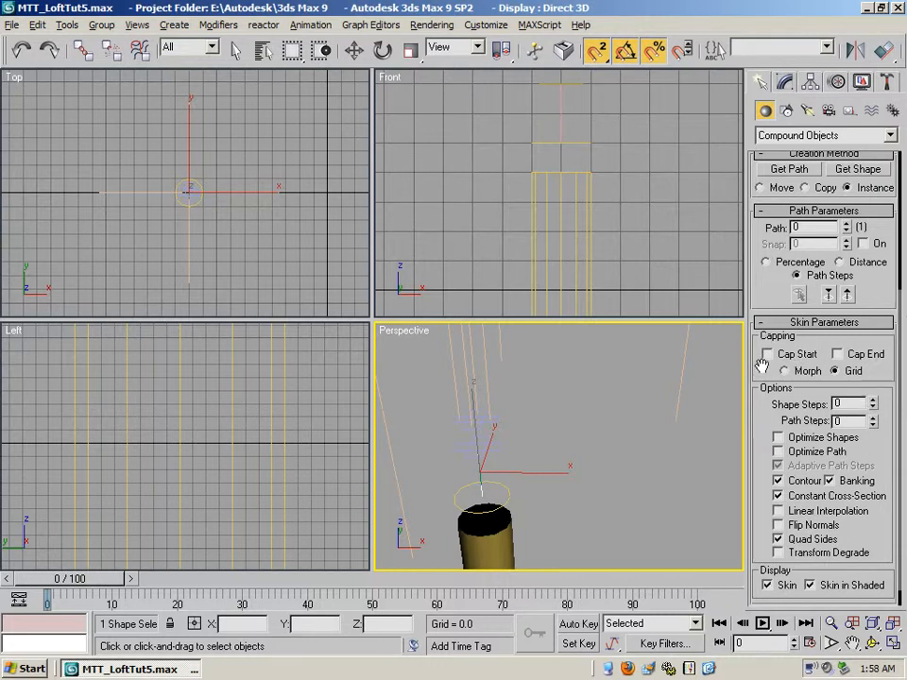
click(763, 323)
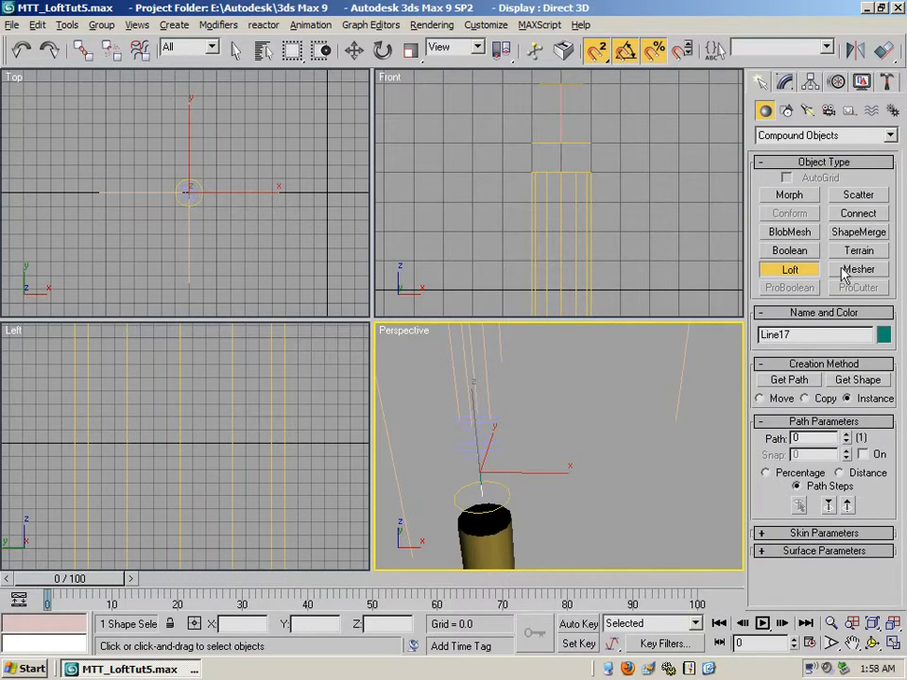
click(855, 379)
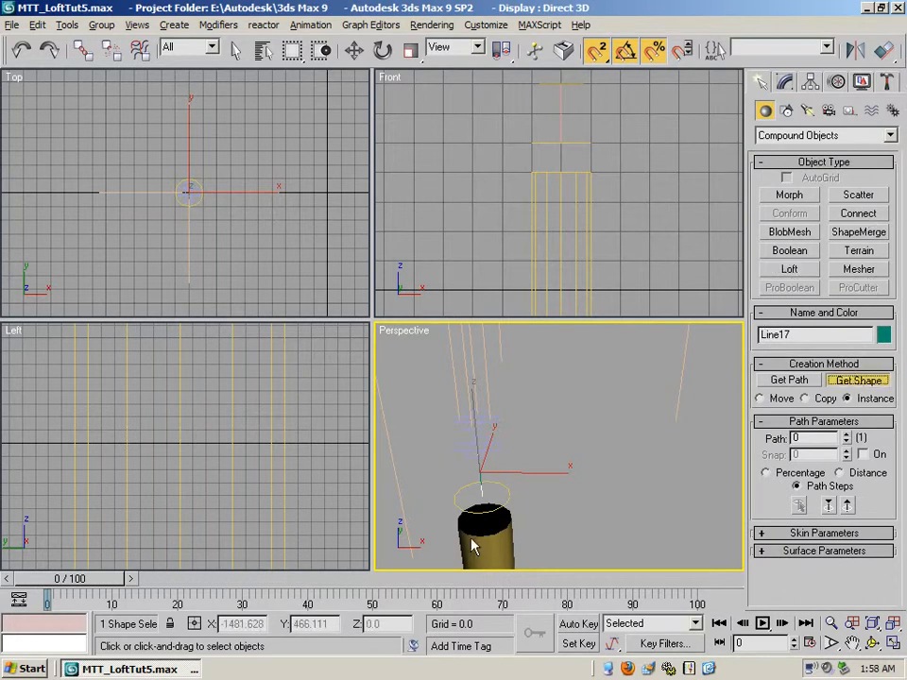
click(478, 498)
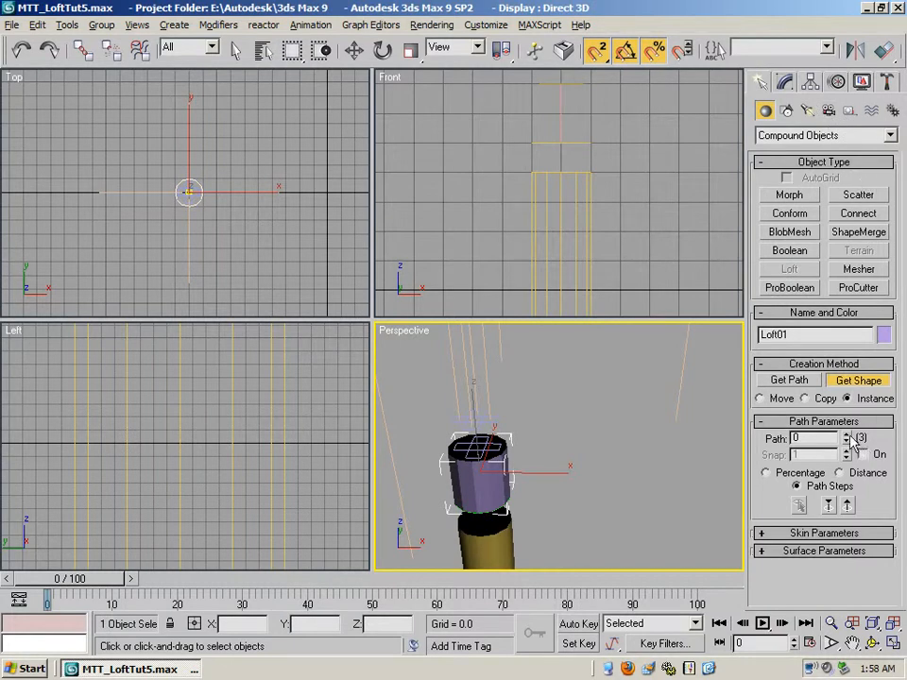
- Set the loft's path position to step 1, checking its location in the Front view
click(851, 642)
drag(571, 218, 663, 194)
drag(547, 187, 745, 162)
drag(592, 187, 703, 271)
mouse_move(546, 195)
mouse_down()
mouse_move(650, 131)
mouse_move(591, 202)
mouse_move(559, 209)
mouse_up()
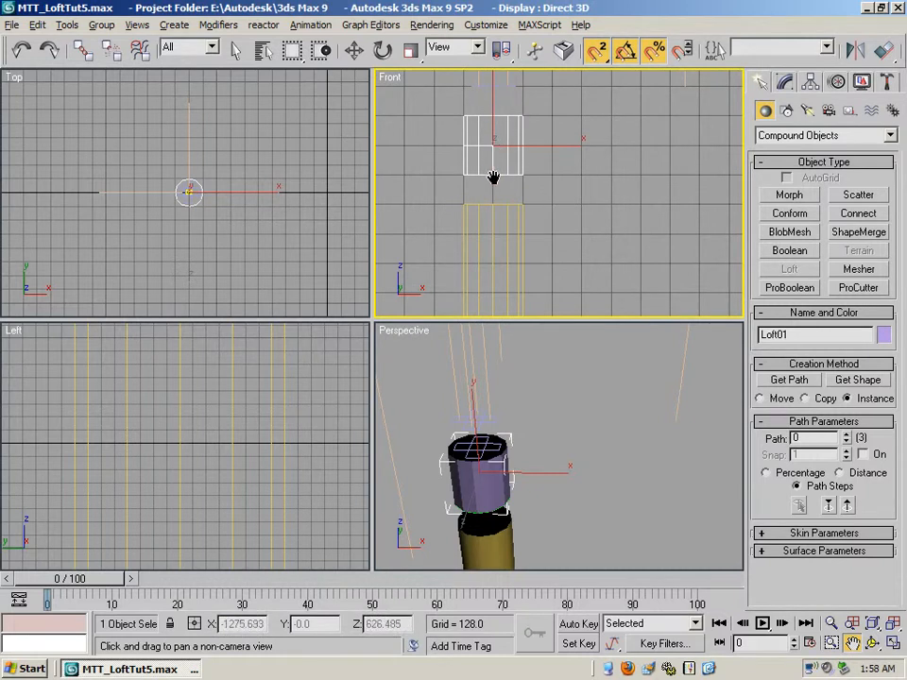
key(Escape)
click(847, 435)
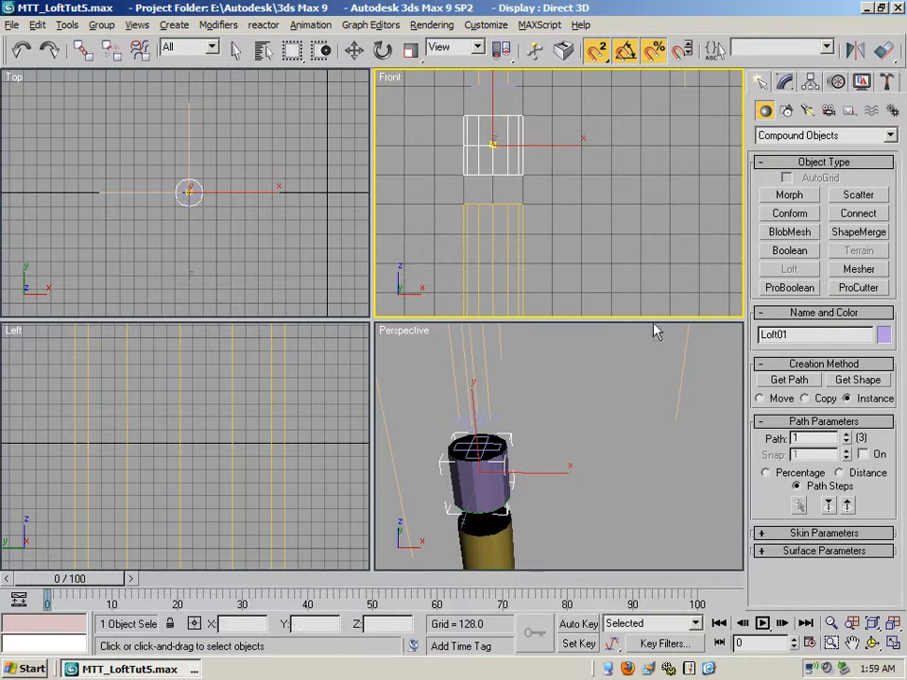
click(867, 381)
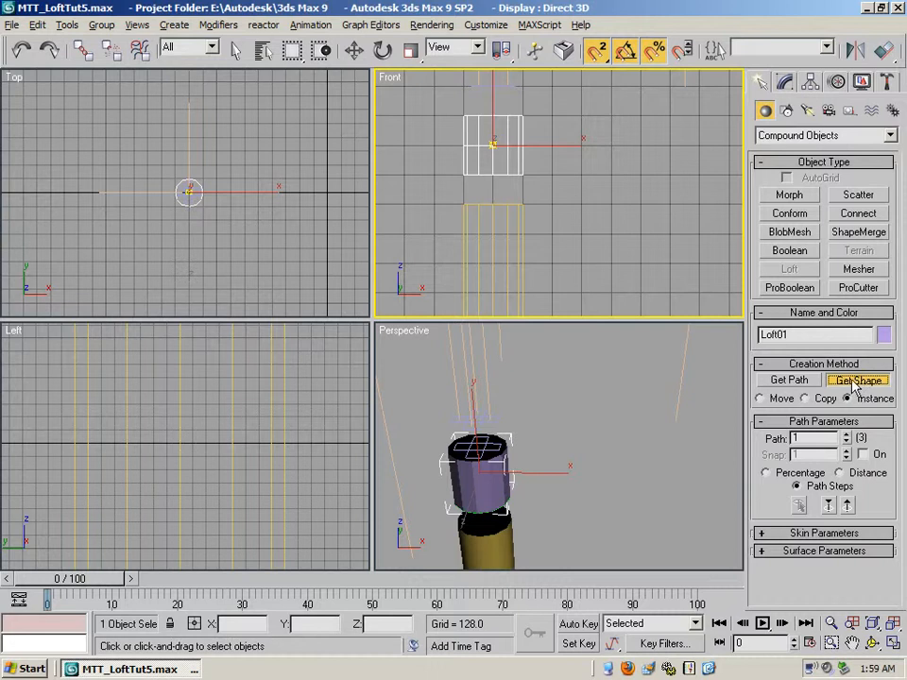
- Examine the circle and cross-shaped splines above the right column in the Top and Perspective views
click(852, 643)
drag(284, 240, 163, 215)
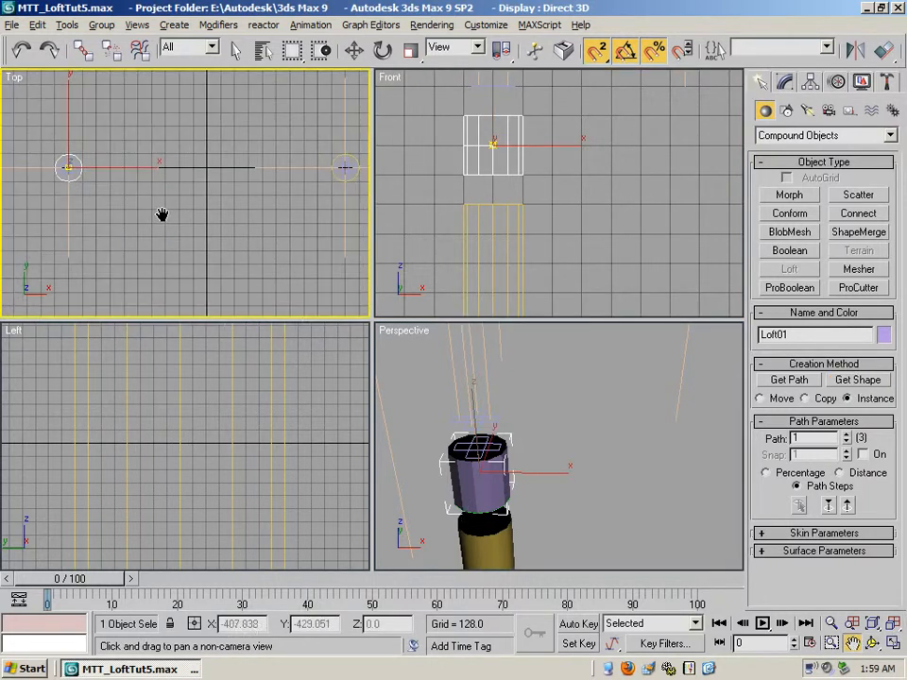
drag(320, 168, 247, 182)
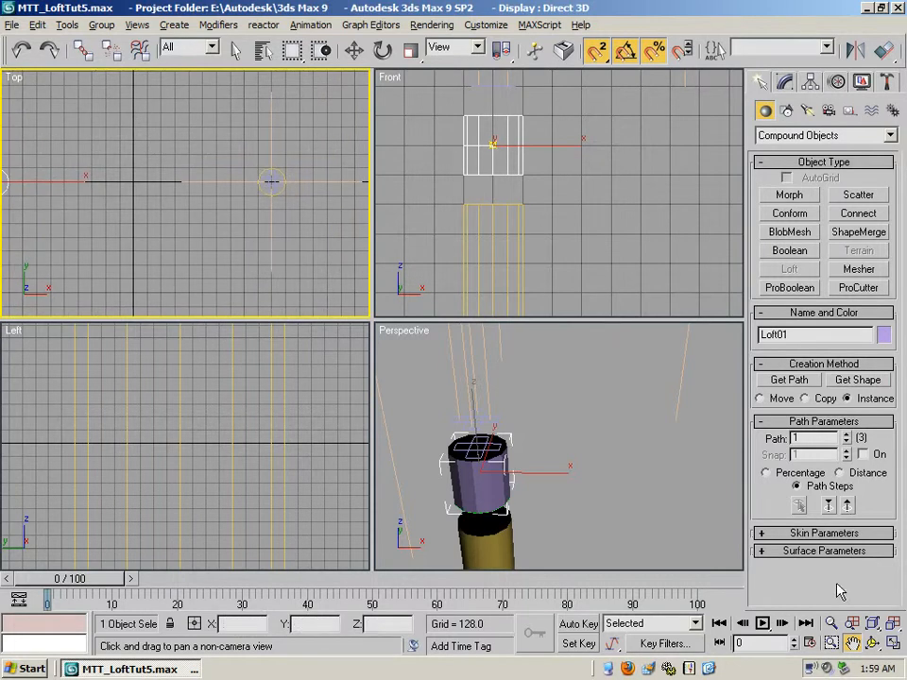
drag(707, 532, 351, 416)
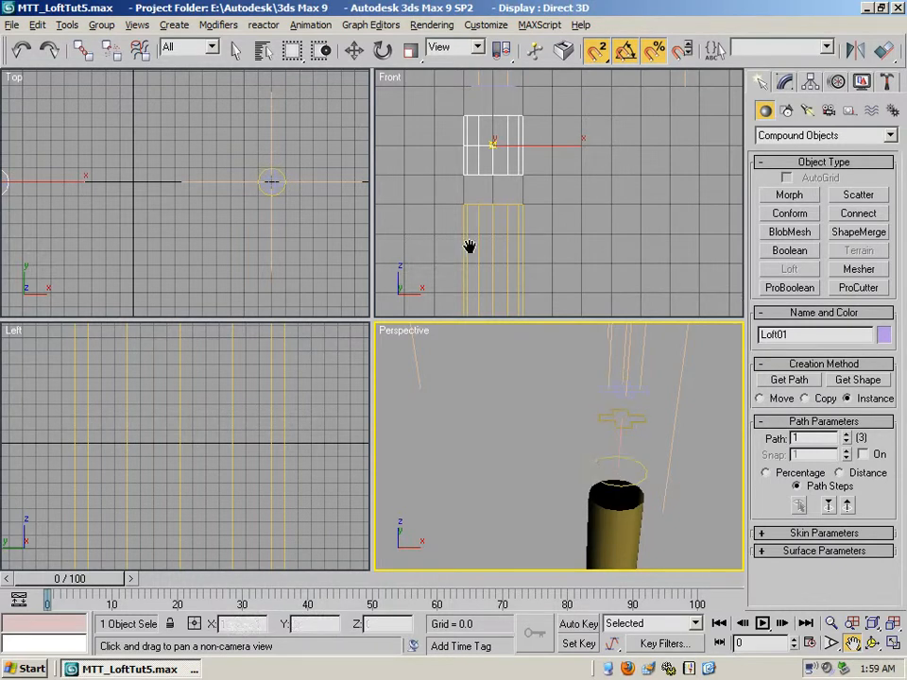
drag(346, 207, 298, 192)
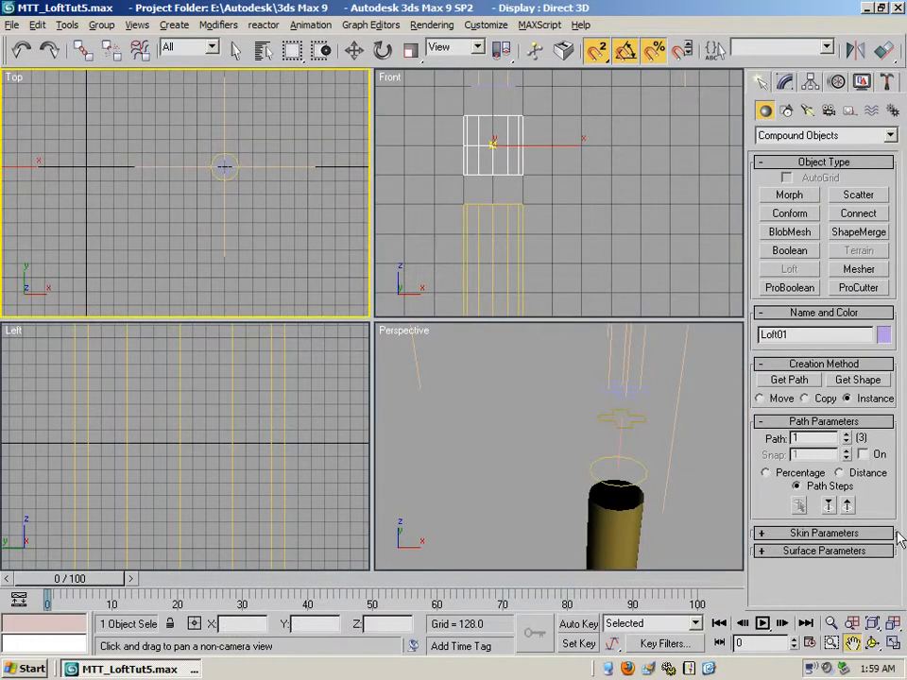
click(830, 623)
drag(240, 151, 135, 59)
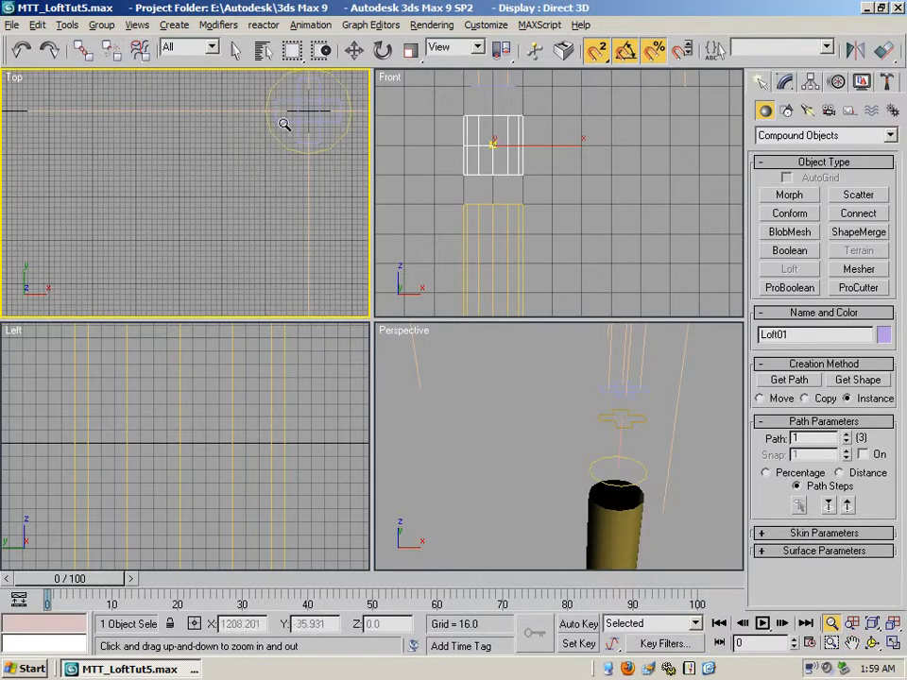
click(853, 643)
drag(311, 221, 170, 276)
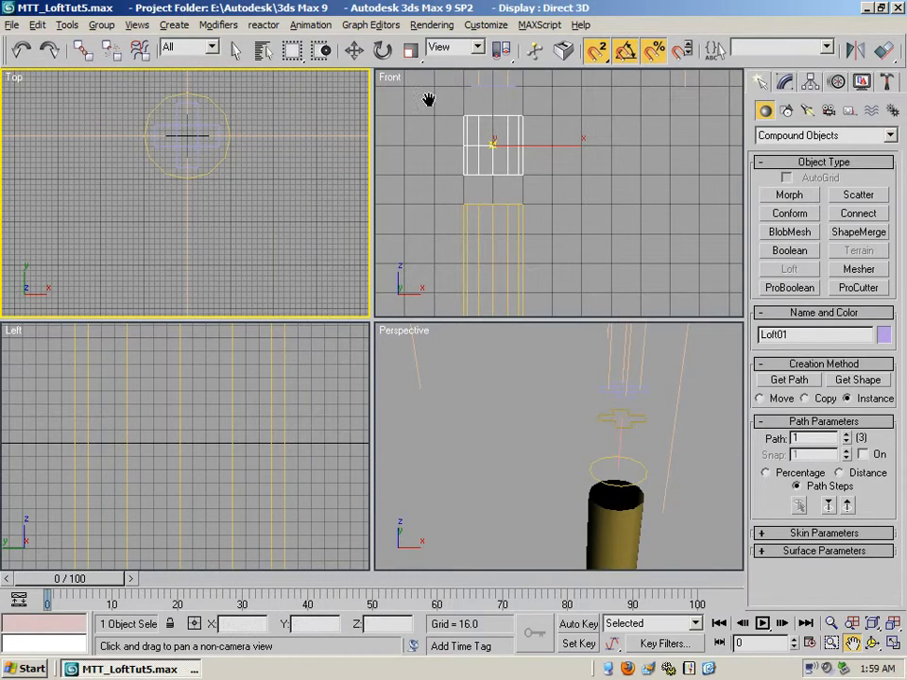
- Inspect the vertices of the lower cross-shaped spline above the right column
click(235, 50)
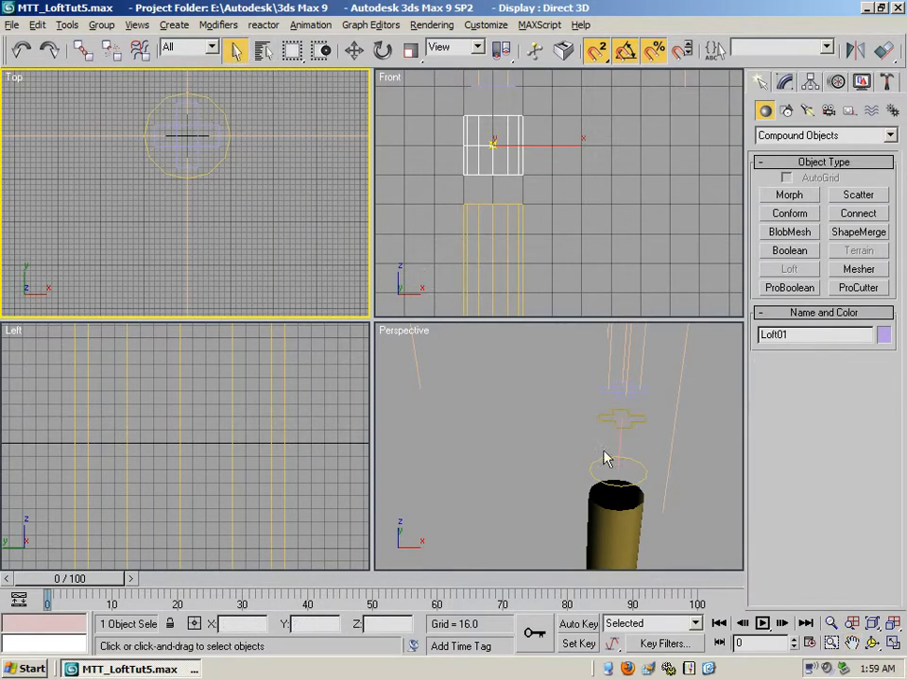
click(614, 422)
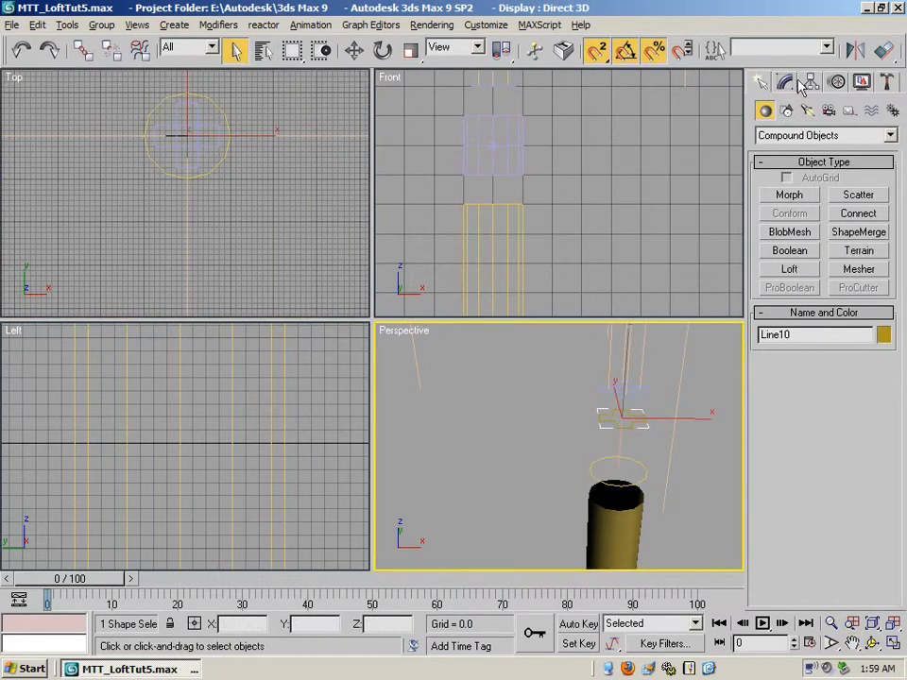
click(784, 82)
click(795, 167)
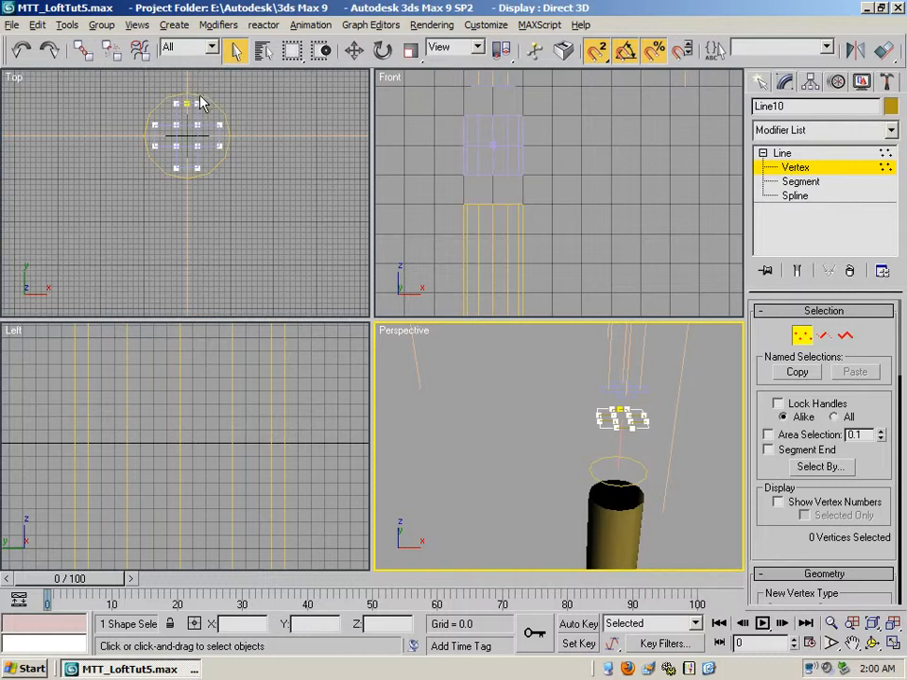
- Inspect the vertices of the circle above the right column, including its first vertex, and return to whole-object level
click(802, 155)
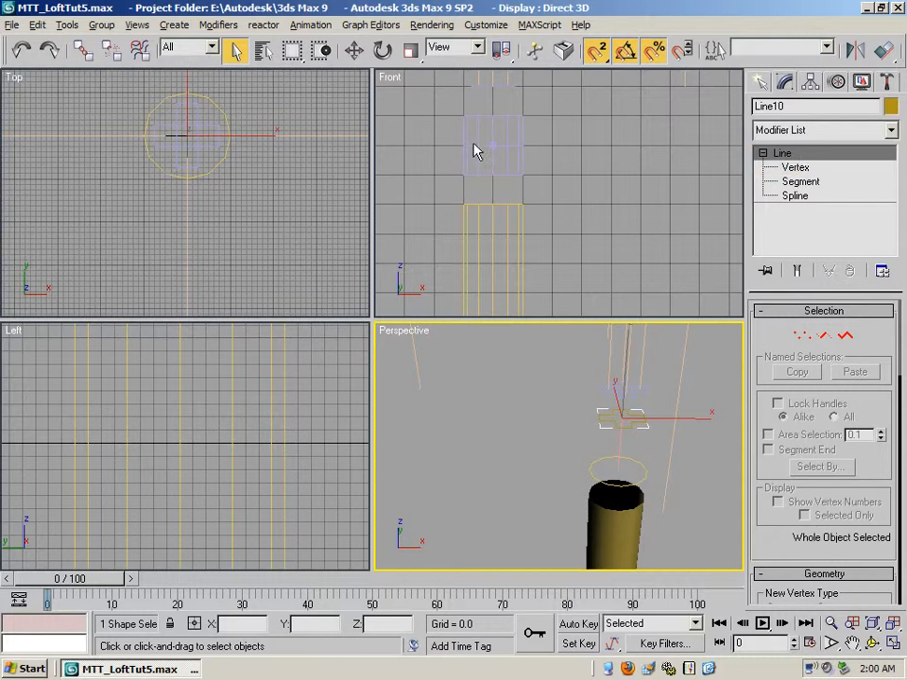
click(156, 108)
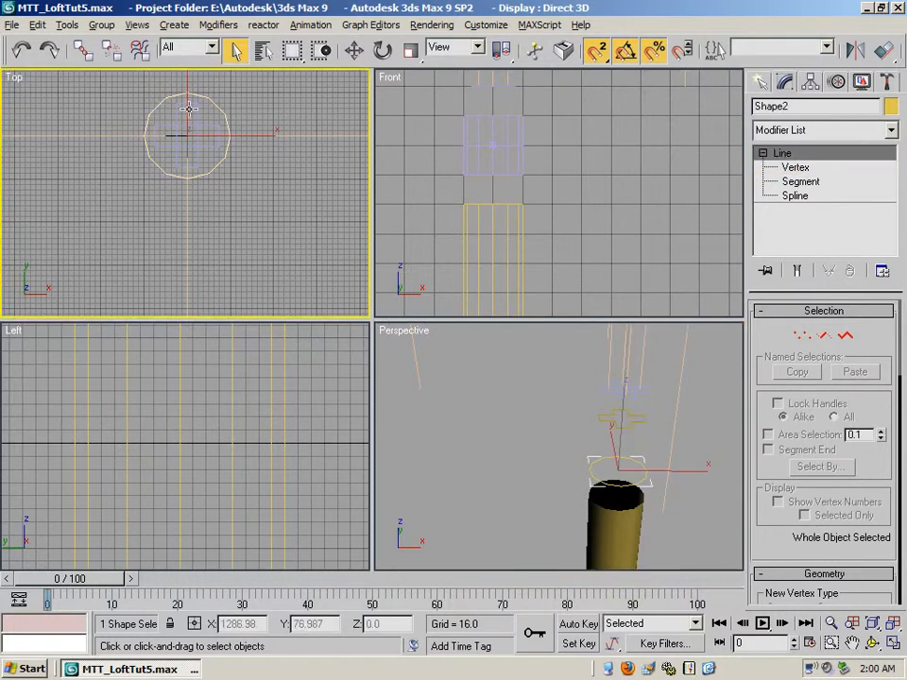
click(795, 168)
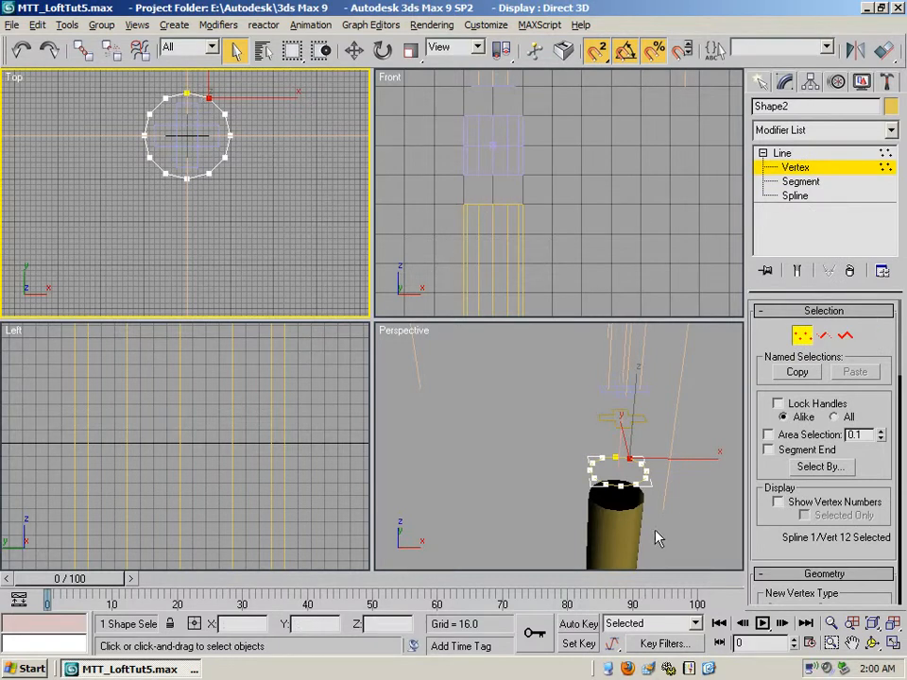
click(784, 154)
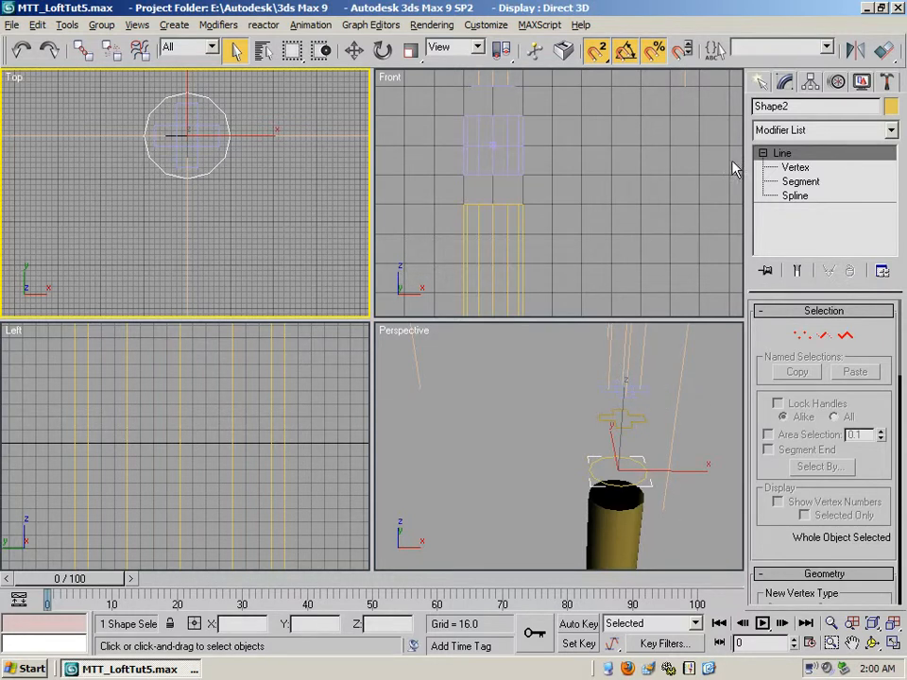
- Select the short vertical path line between the circle and the lower cross-shaped spline and check its vertices
click(617, 442)
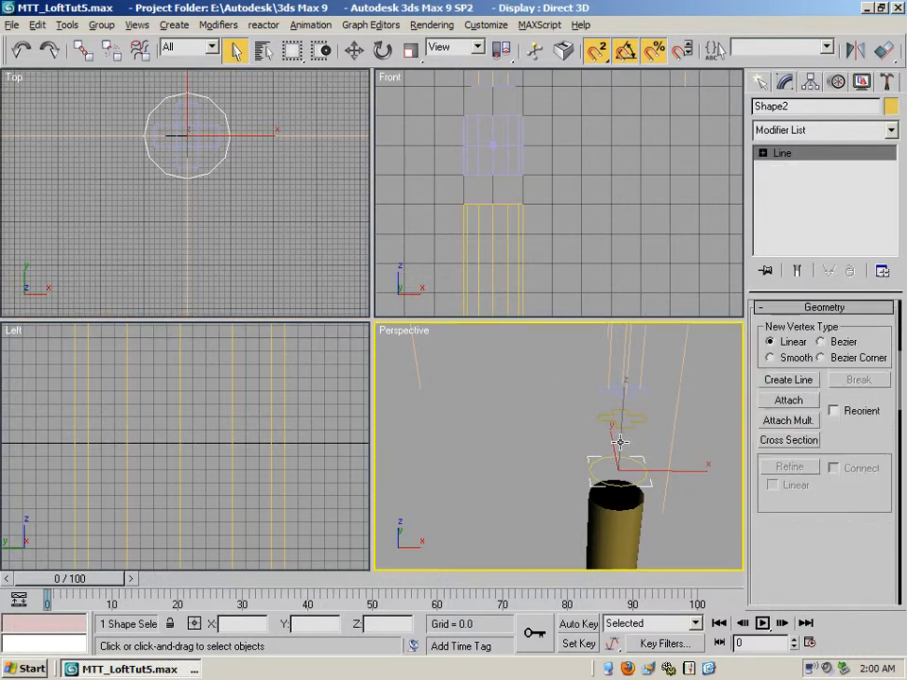
click(762, 152)
click(782, 167)
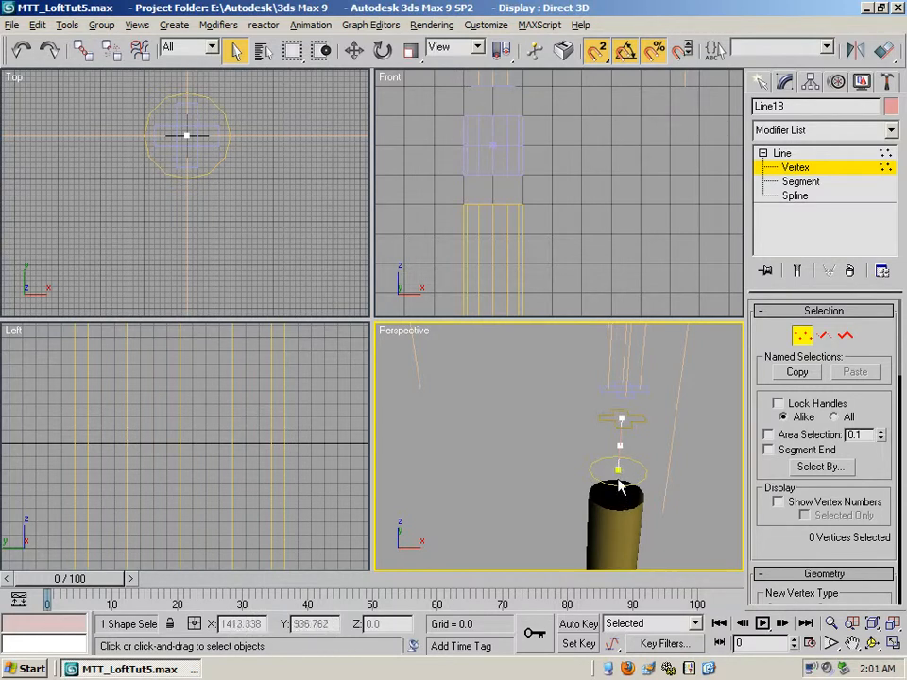
click(795, 153)
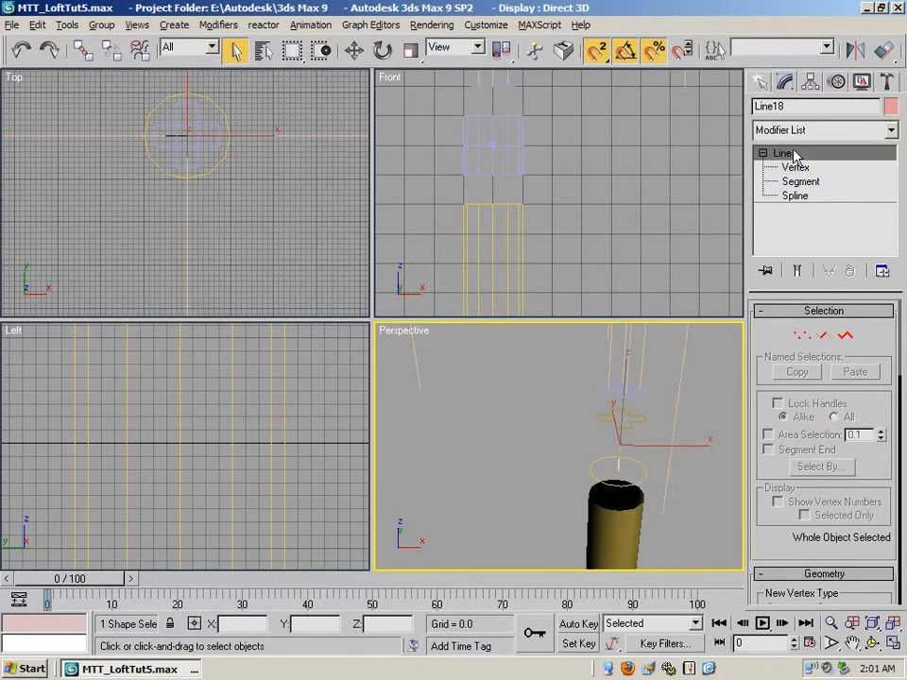
- Start a loft on the selected path line using Path Steps and Grid capping, with Cap Start and Cap End disabled
click(761, 83)
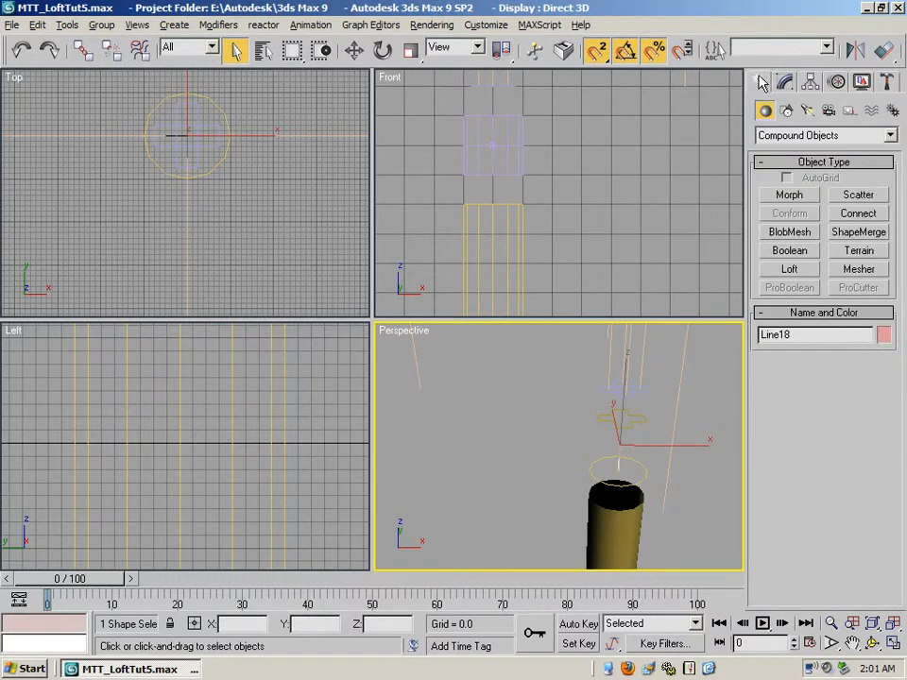
click(790, 269)
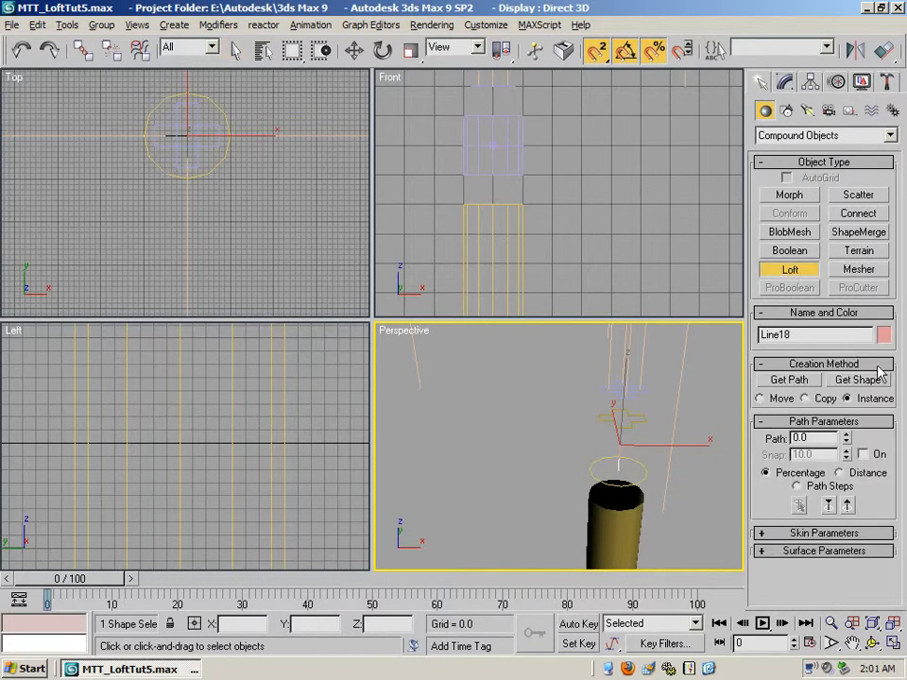
click(797, 487)
click(762, 533)
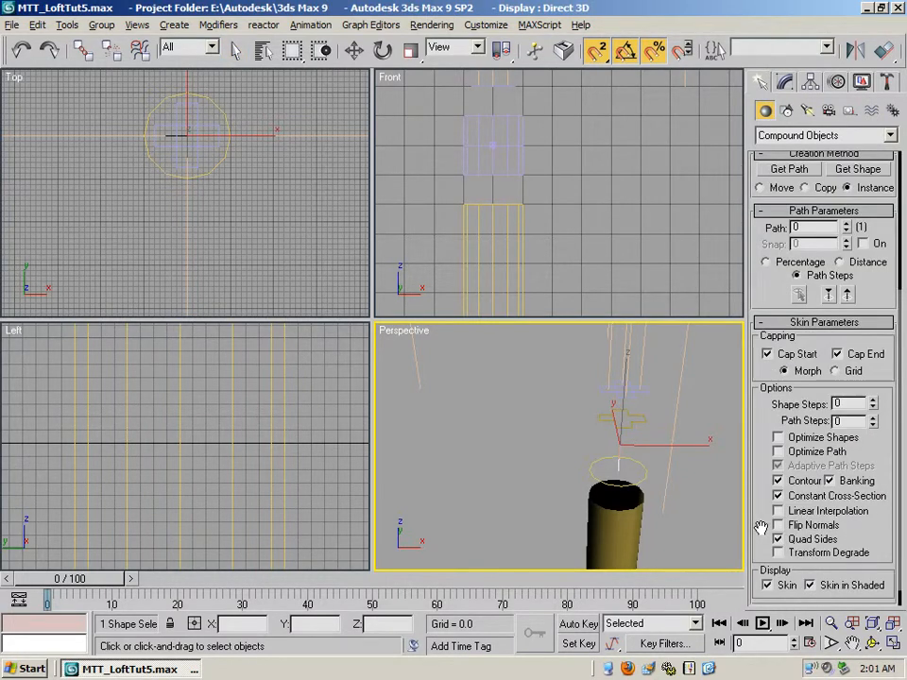
click(836, 371)
click(765, 323)
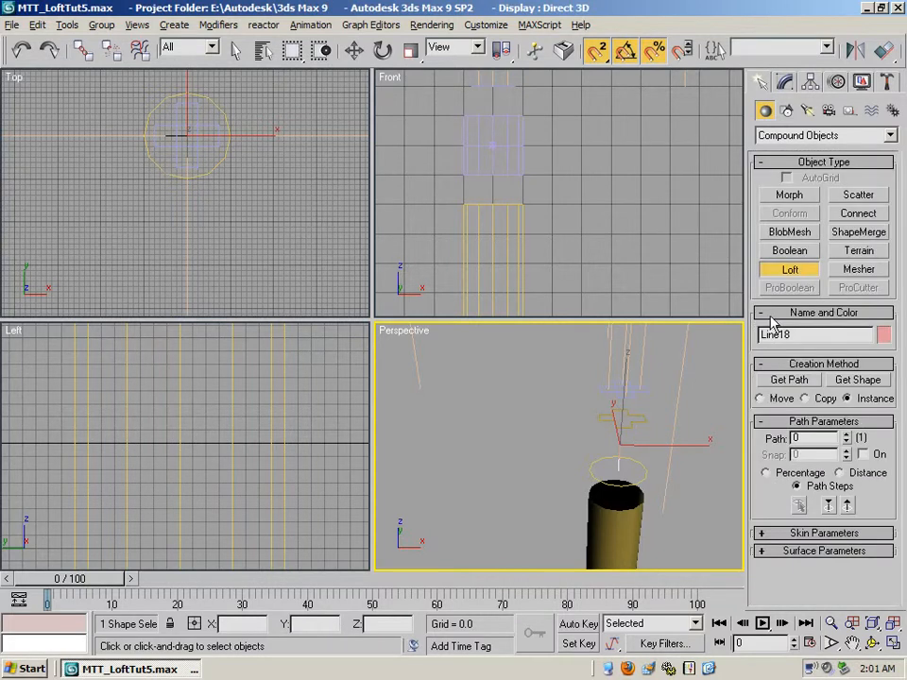
- Use the circle above the right column as the loft's shape at path step 0
click(859, 380)
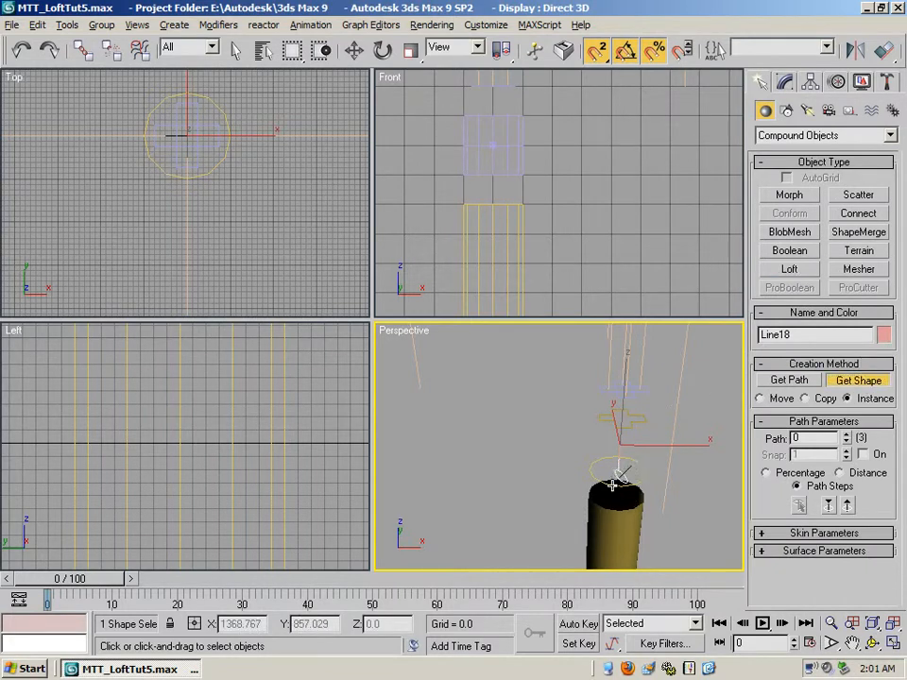
click(612, 483)
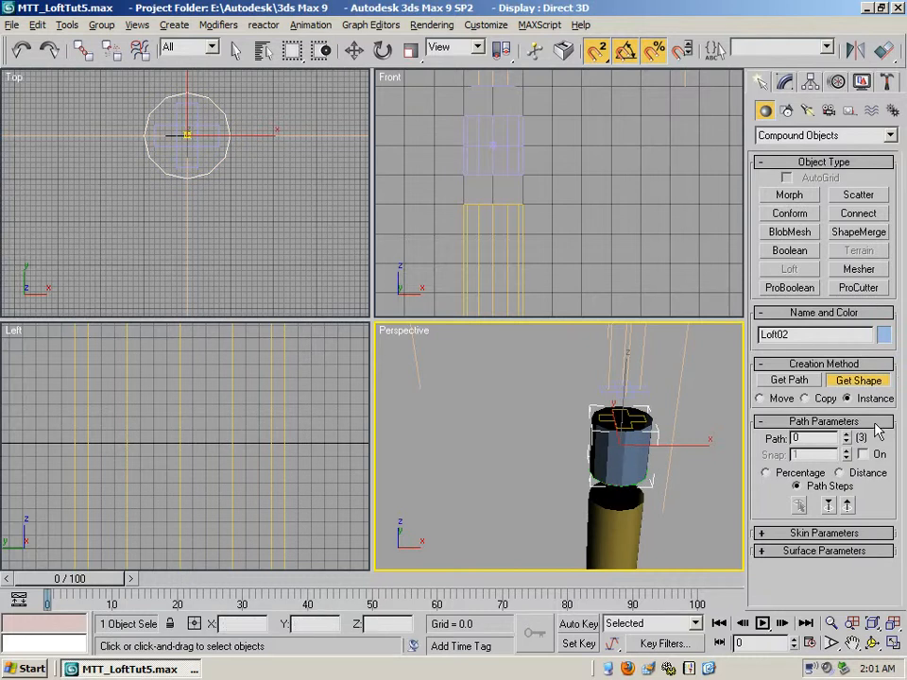
key(Escape)
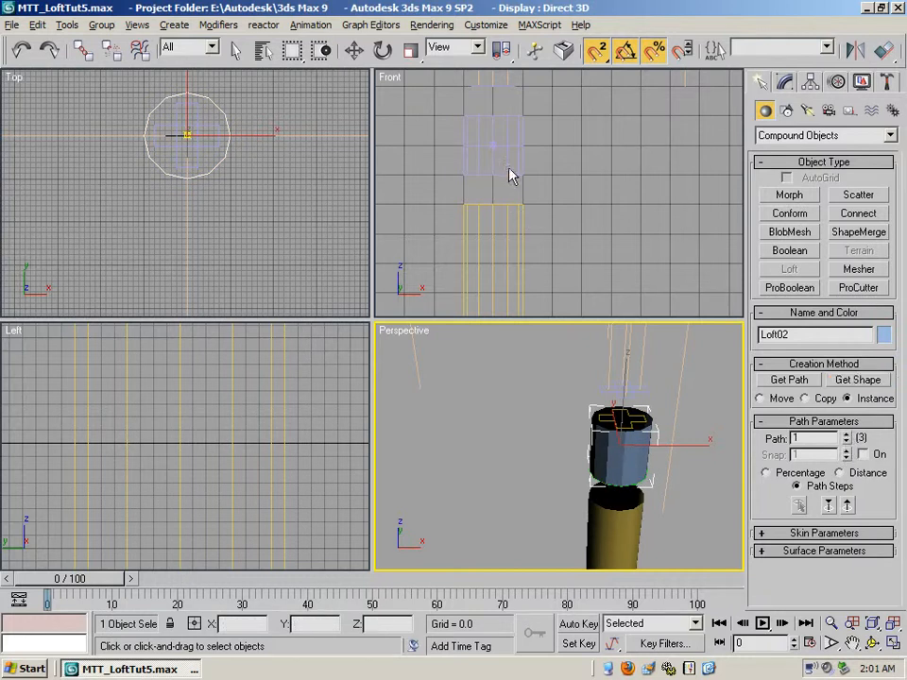
- Use the lower cross-shaped spline as the loft's shape at path step 1
click(853, 643)
drag(630, 255, 374, 158)
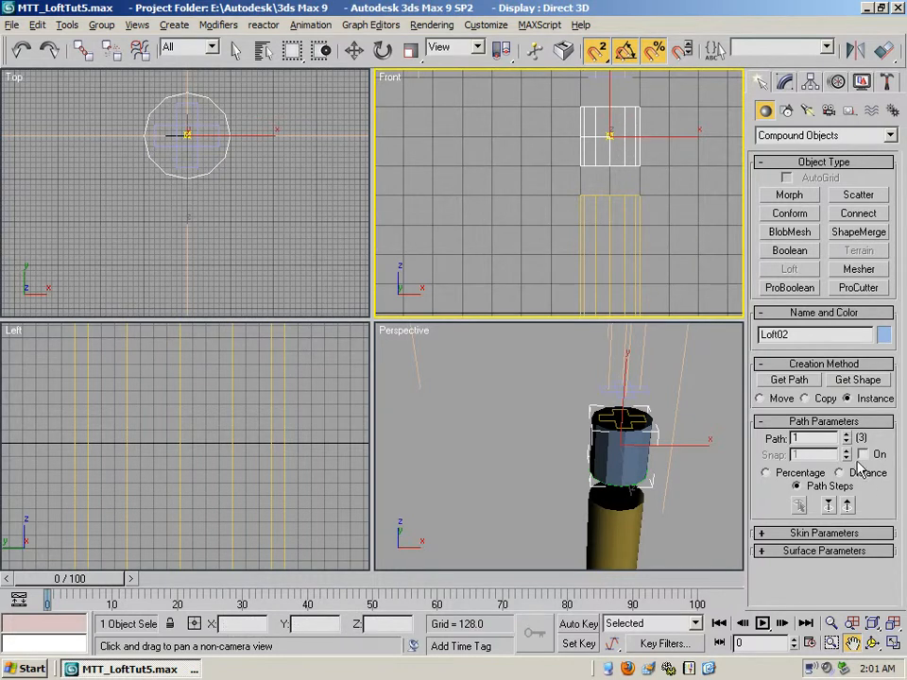
click(857, 381)
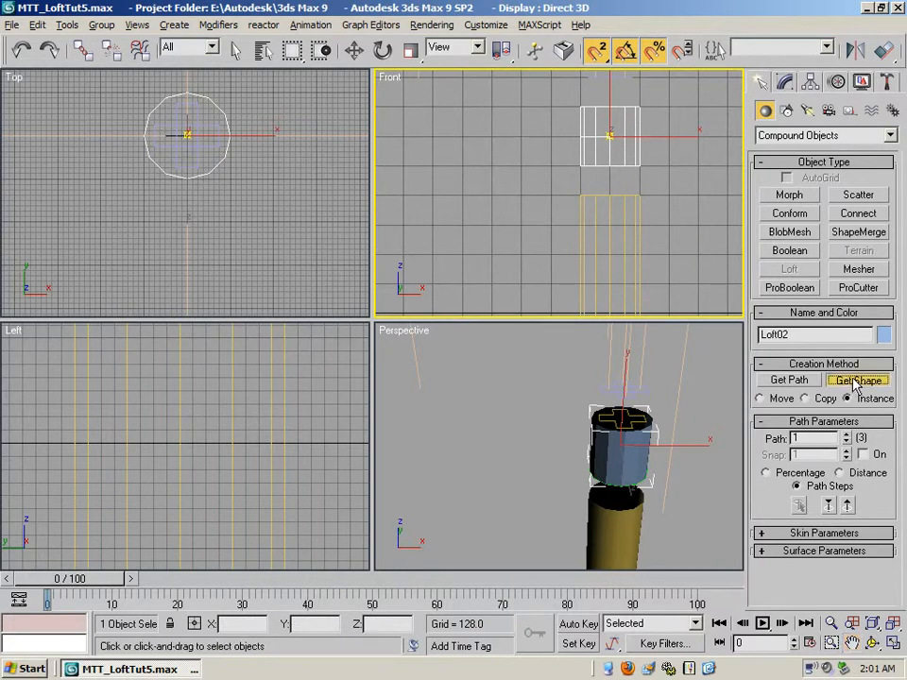
click(612, 415)
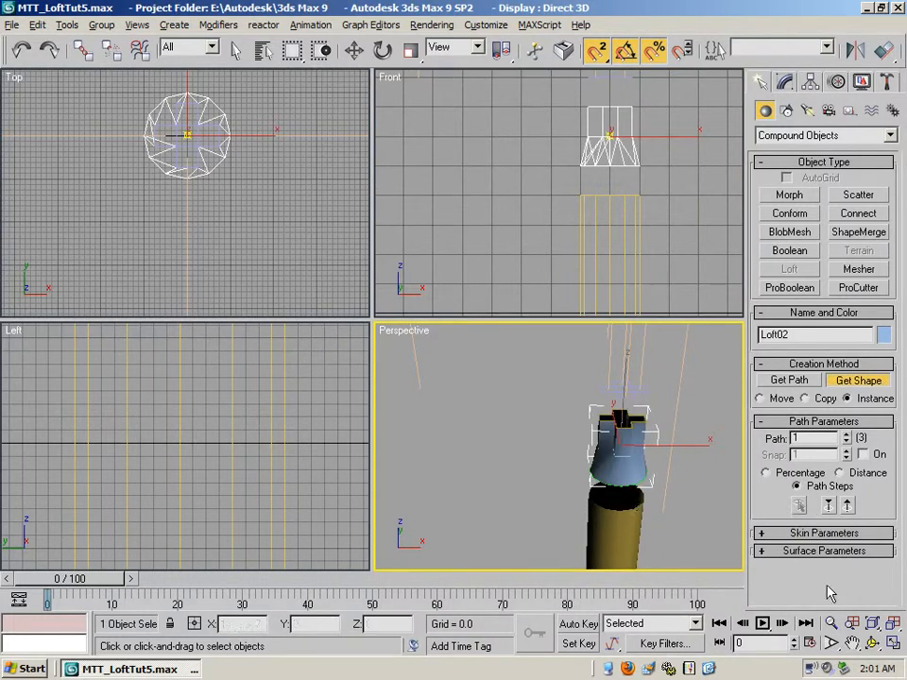
- Convert the lofted transition section to an Editable Poly in the maximized Perspective view and reselect it on its own
click(852, 644)
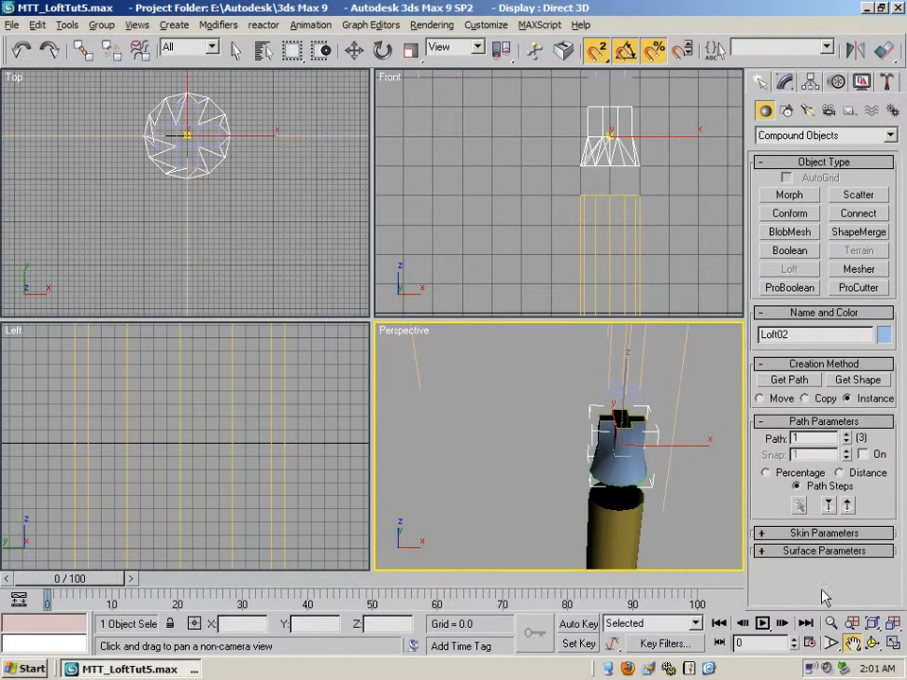
click(891, 643)
drag(611, 388, 529, 383)
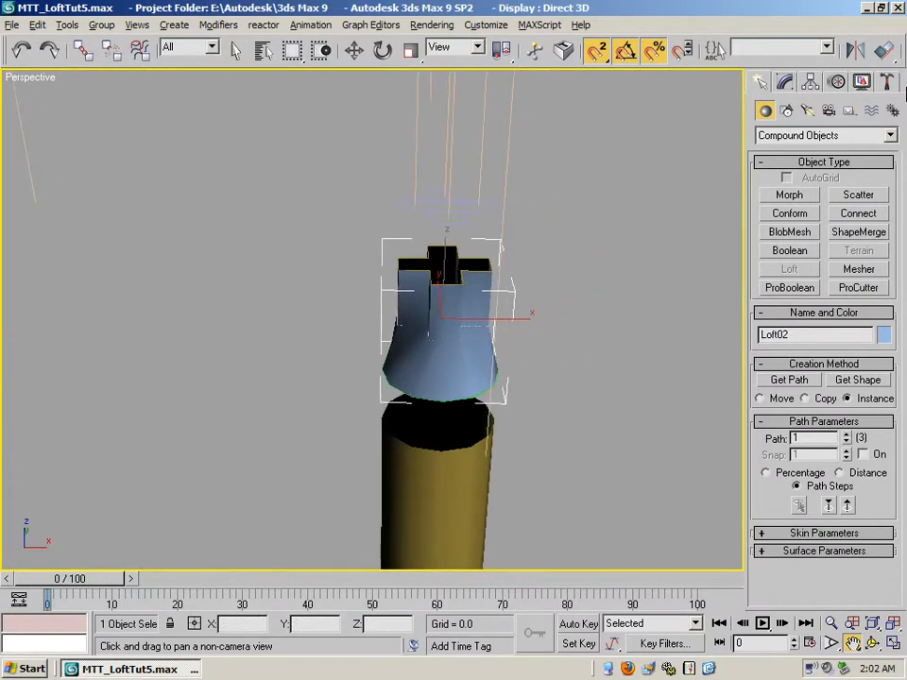
click(785, 83)
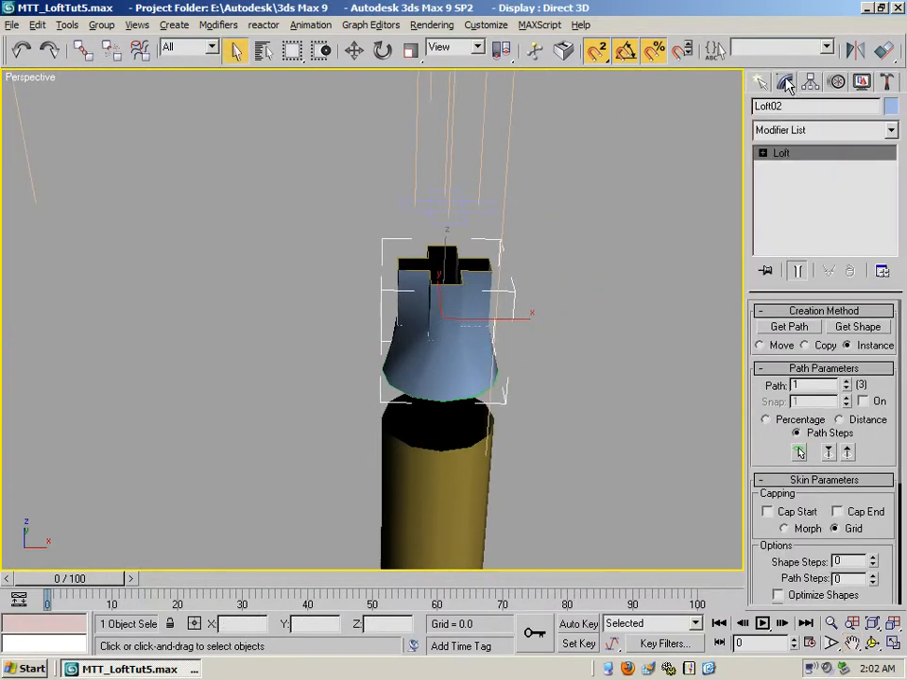
click(763, 153)
right_click(791, 156)
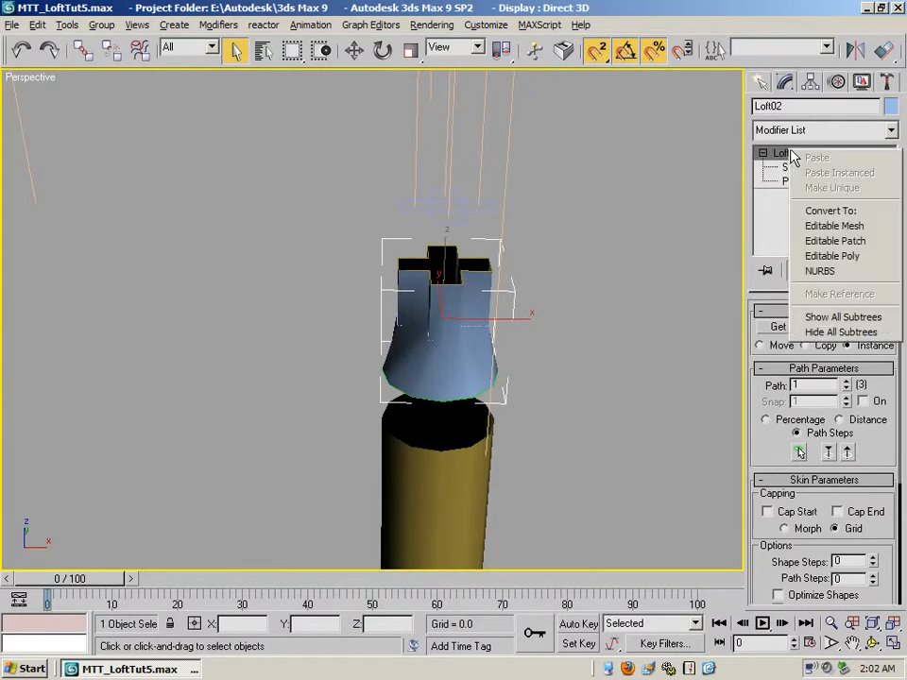
click(843, 257)
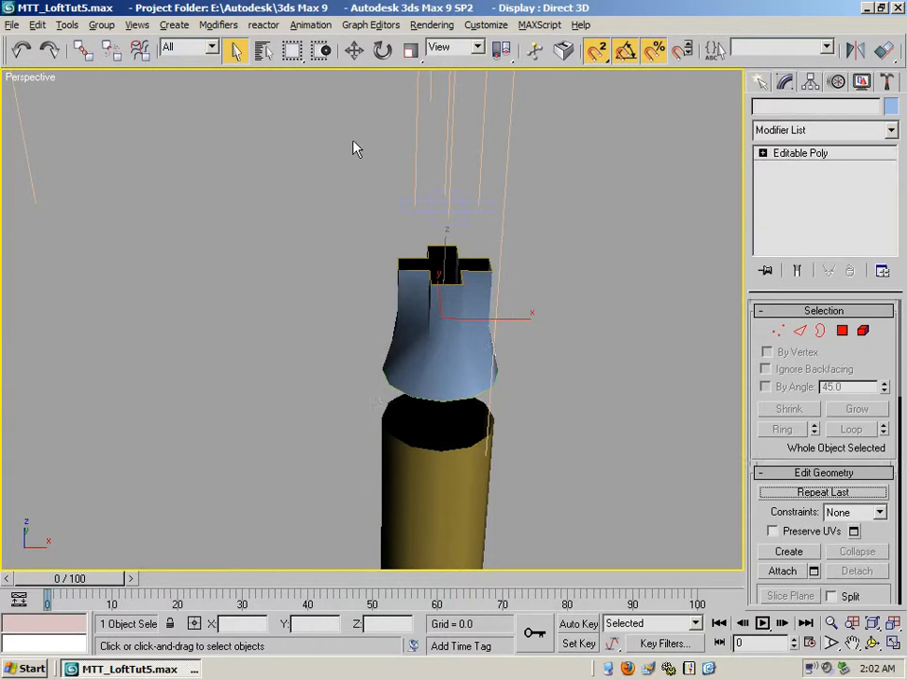
drag(474, 299, 542, 310)
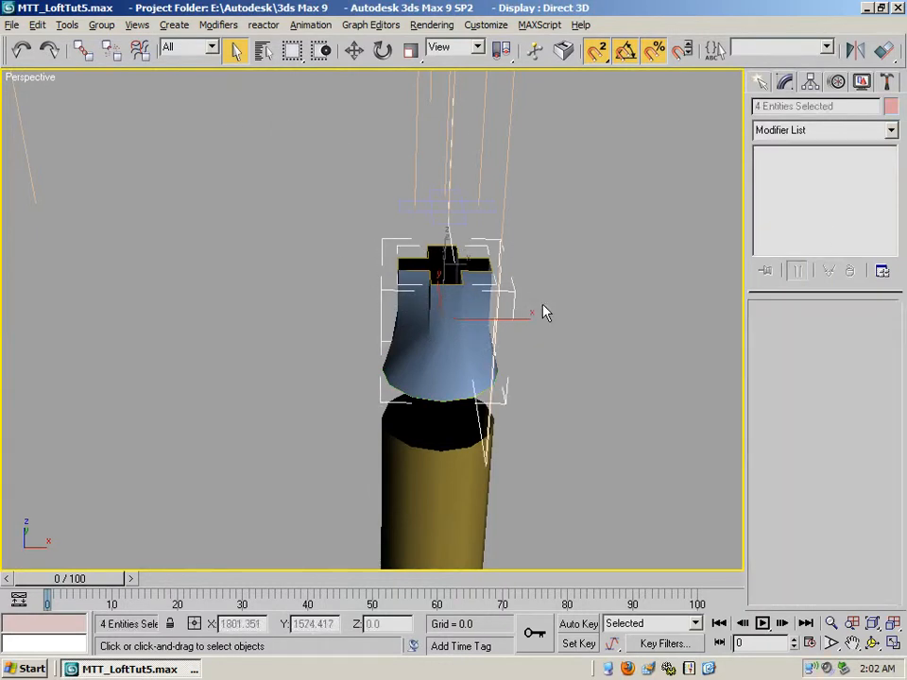
click(594, 334)
click(458, 293)
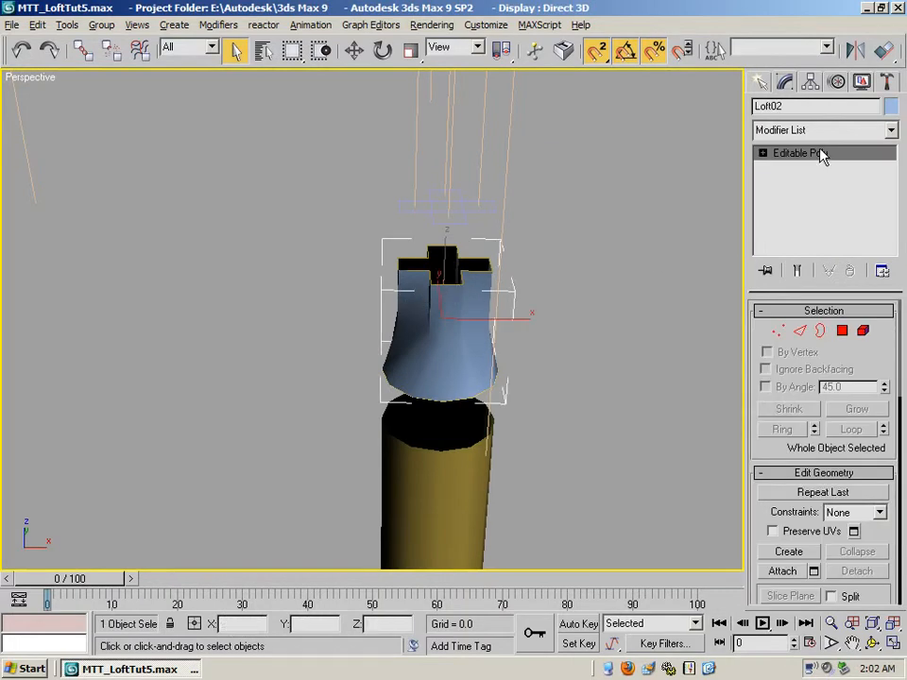
- Delete the straight cross-shaped upper polygons of the transition piece, keeping only the flared part between circle and cross
click(764, 153)
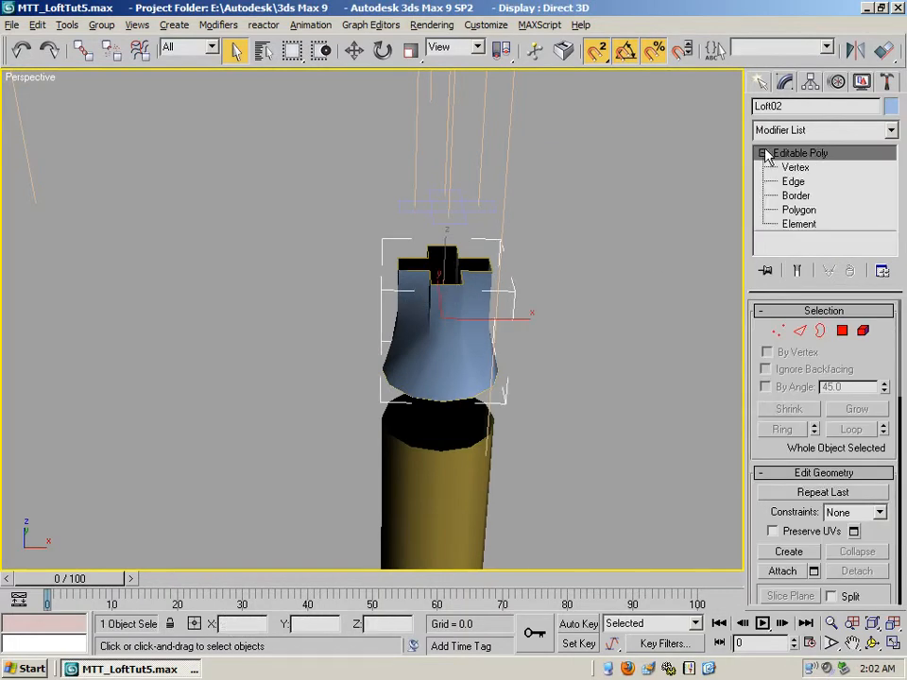
click(796, 210)
drag(395, 254, 577, 303)
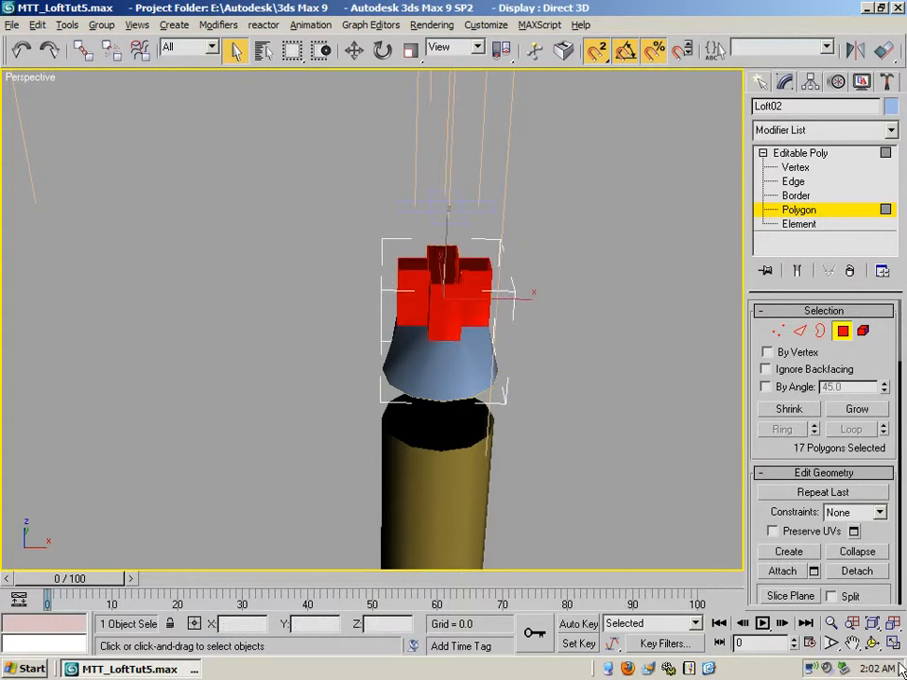
click(872, 642)
drag(399, 323, 602, 275)
click(236, 51)
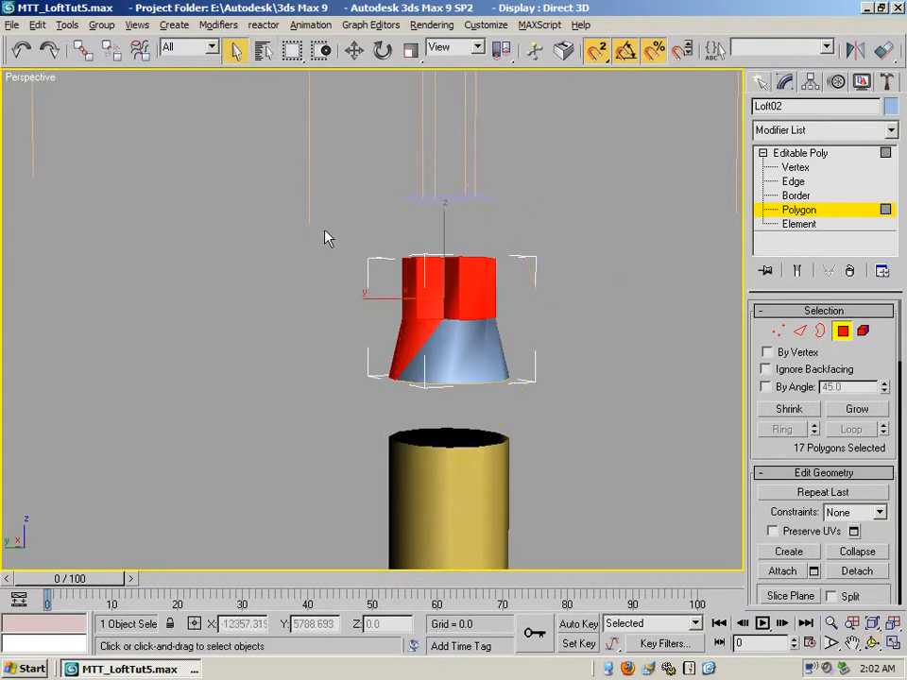
drag(359, 237, 604, 289)
click(871, 643)
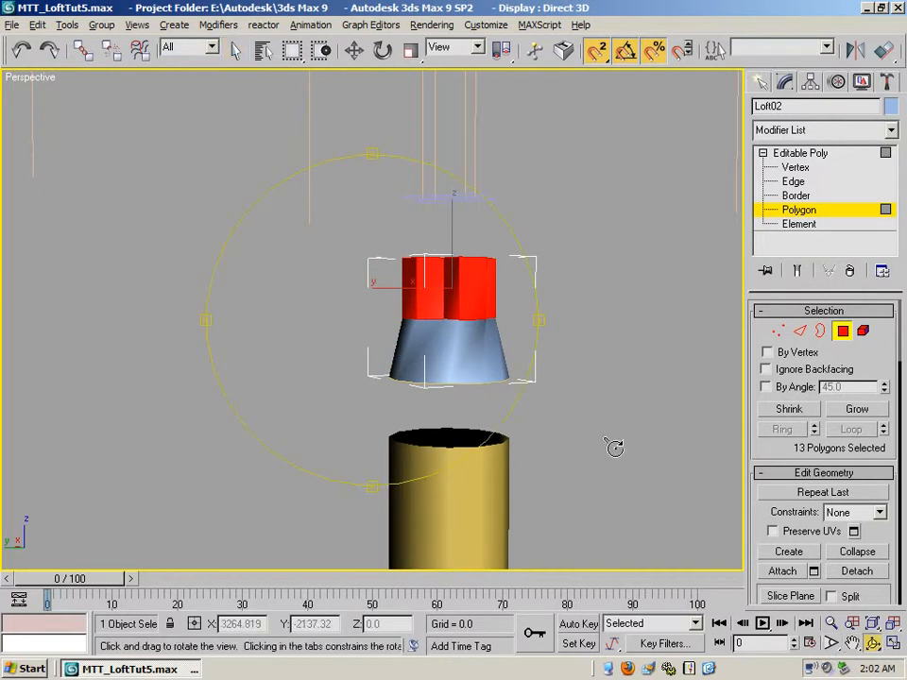
drag(429, 360, 614, 284)
key(Delete)
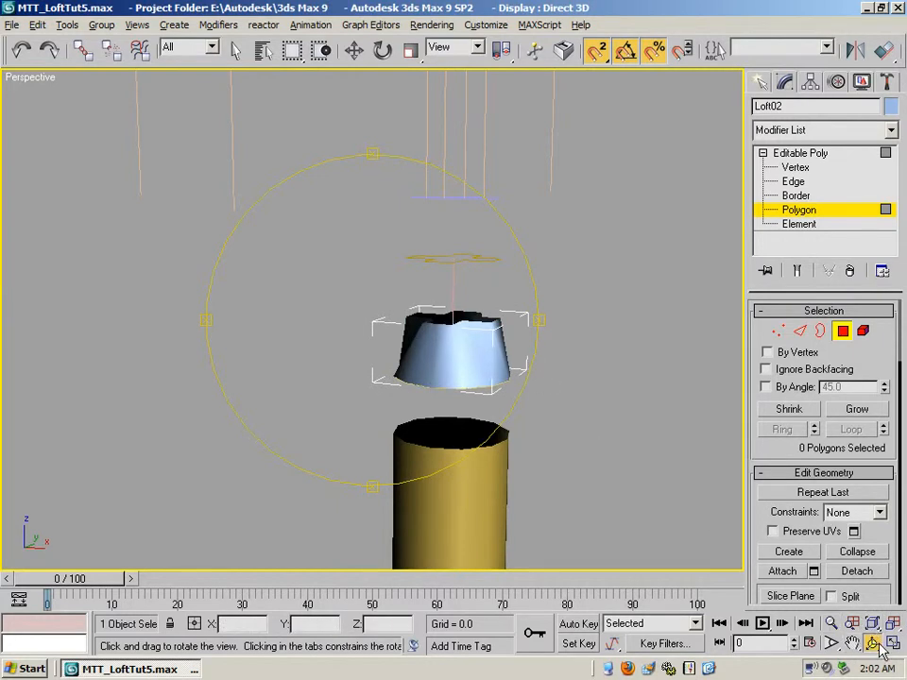
mouse_move(374, 300)
mouse_down()
mouse_move(366, 377)
mouse_move(464, 306)
mouse_move(464, 334)
mouse_move(453, 345)
mouse_move(461, 313)
mouse_move(514, 299)
mouse_move(494, 304)
mouse_up()
click(782, 154)
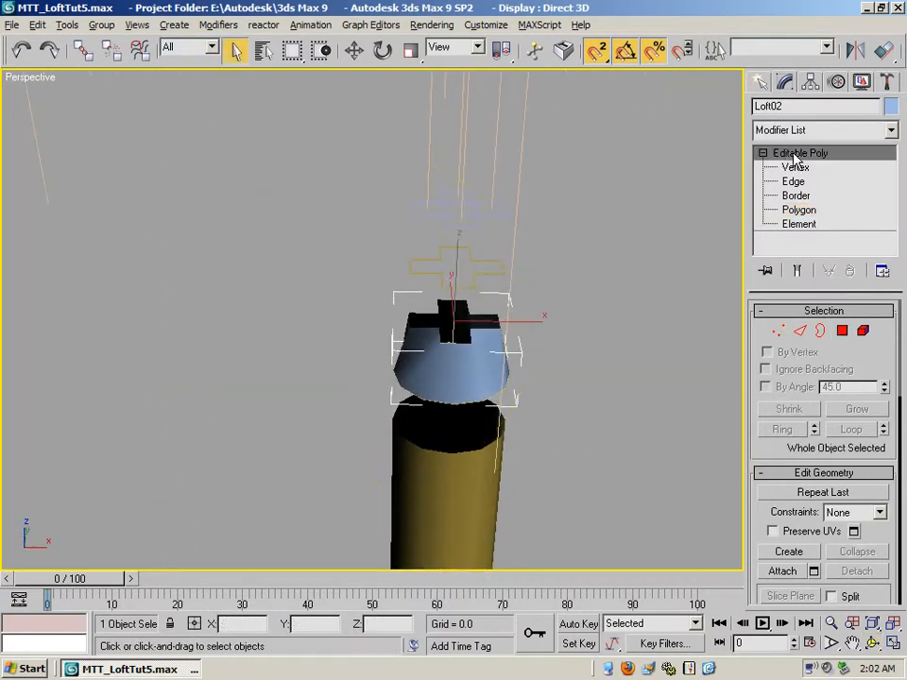
- Loft the small profile at the foot of the pointed arch line along that line, with both end caps off and Grid capping
click(760, 83)
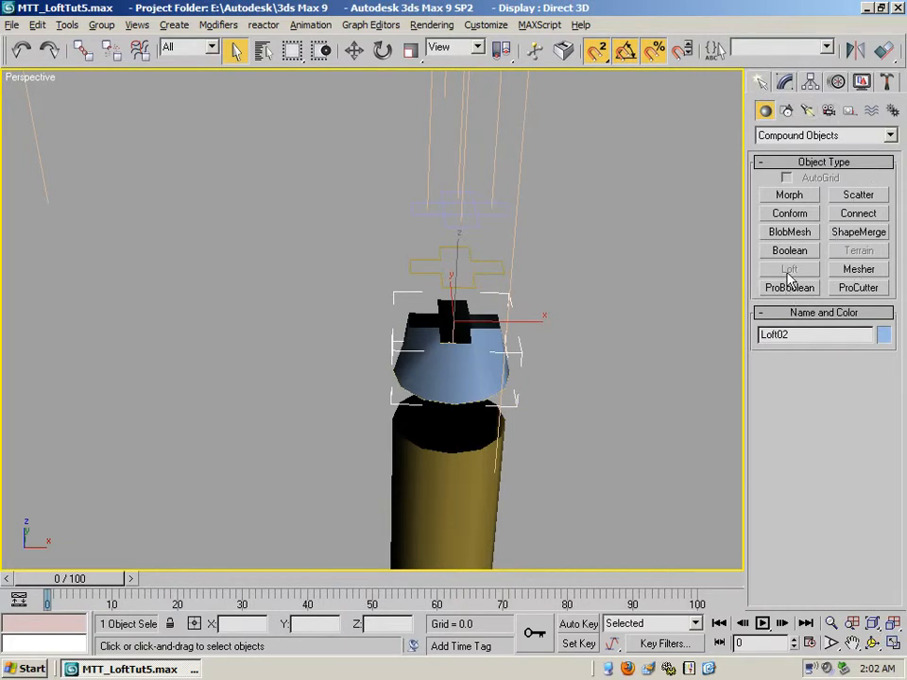
click(431, 181)
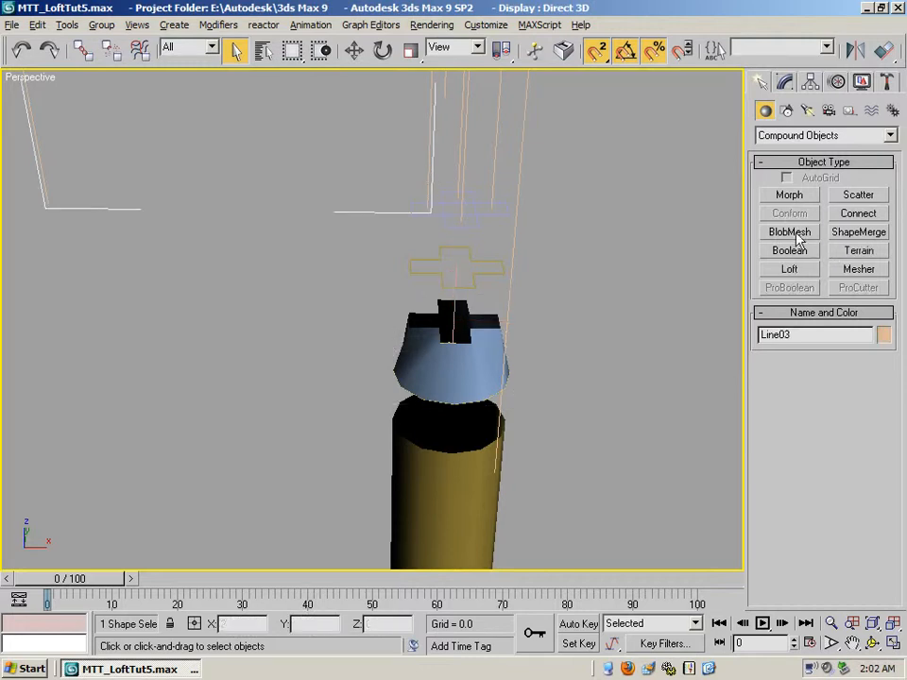
click(788, 269)
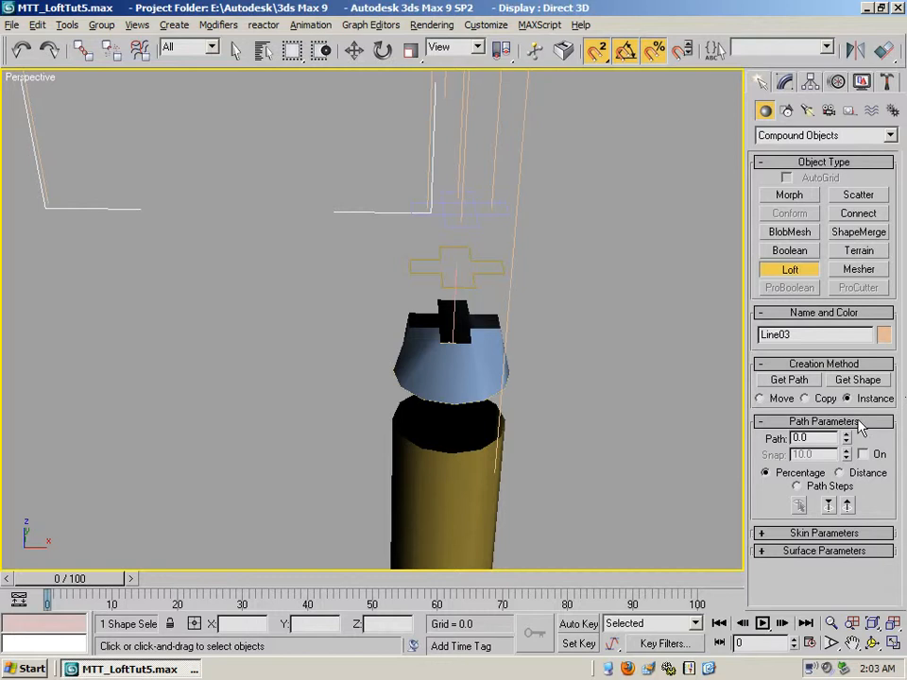
click(765, 534)
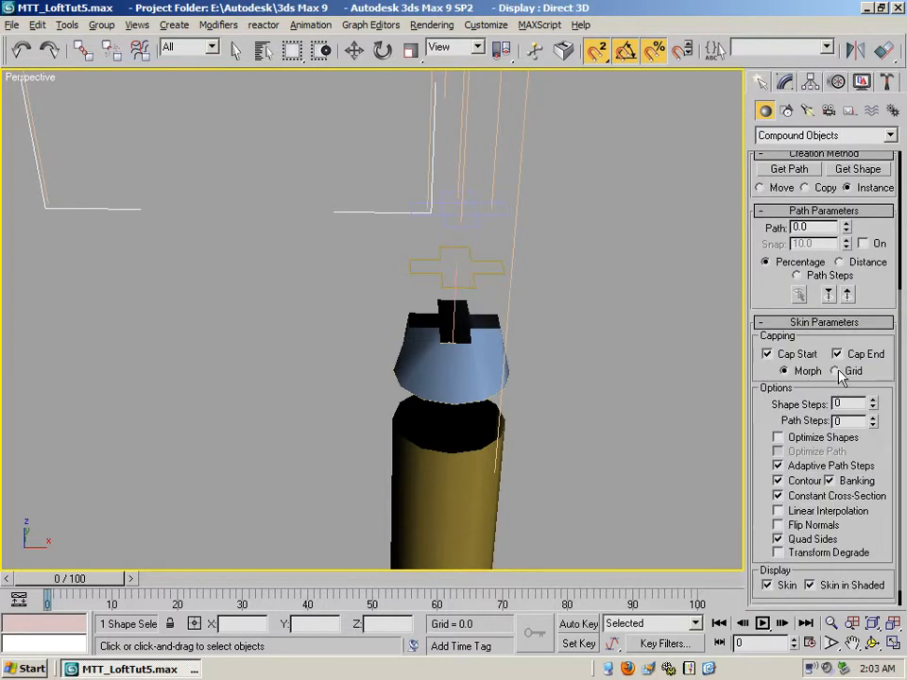
click(767, 354)
click(862, 170)
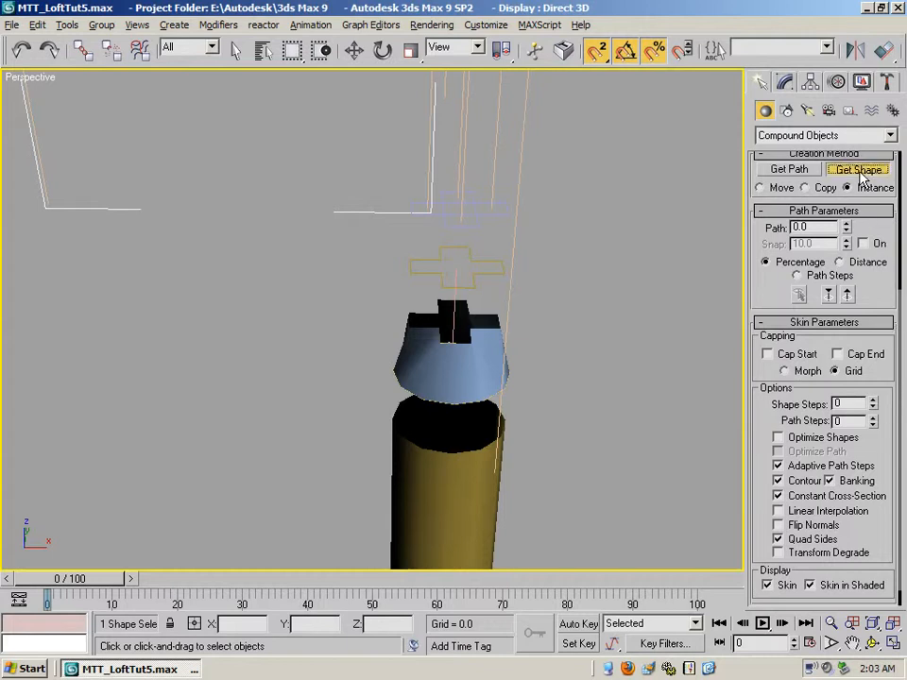
click(430, 207)
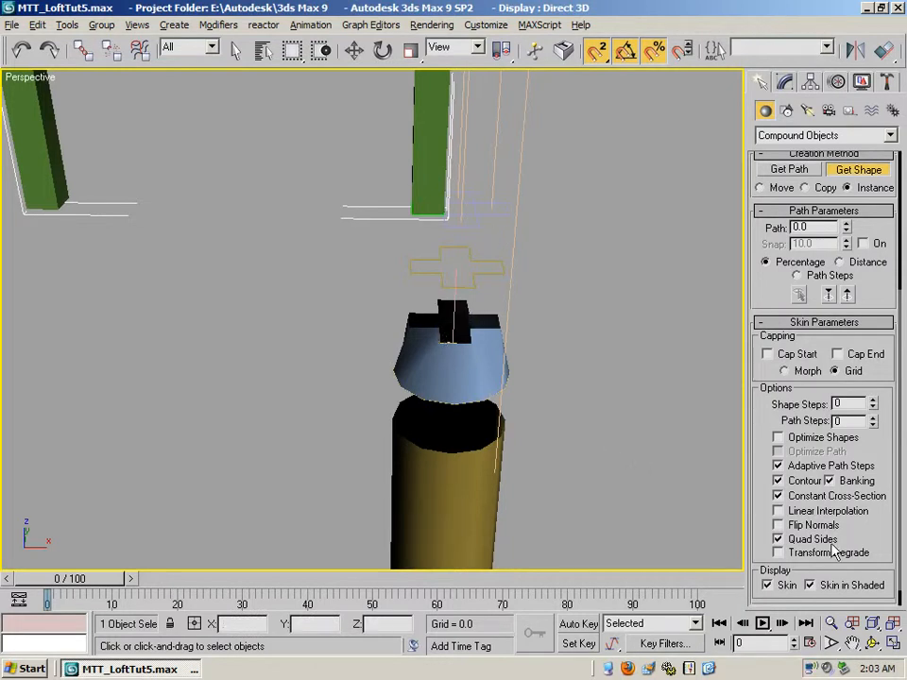
click(829, 622)
drag(297, 283, 371, 461)
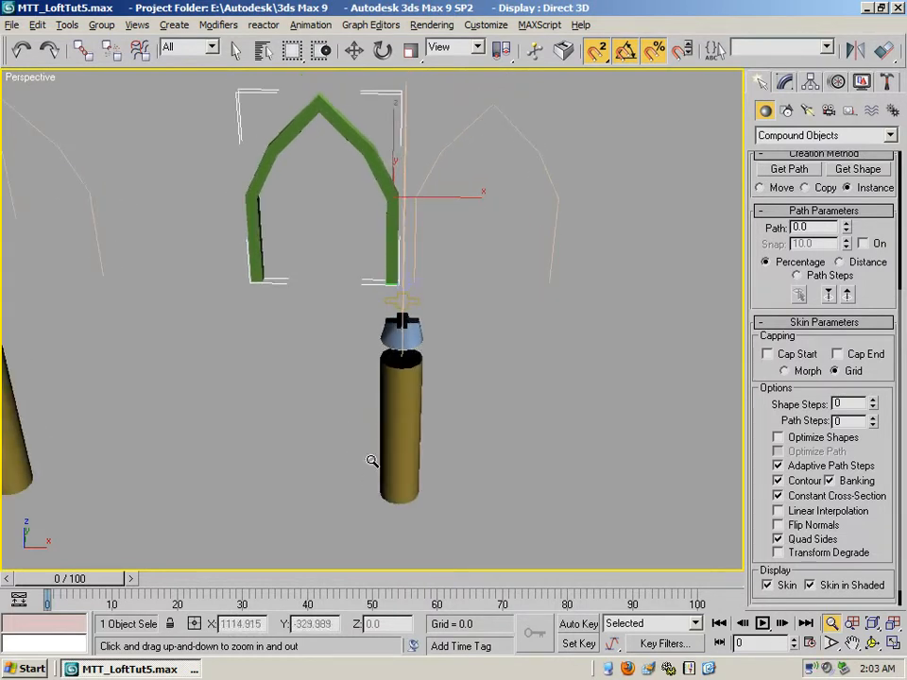
- Open the recent scene splintreetut25.max without saving changes to the current one
click(13, 25)
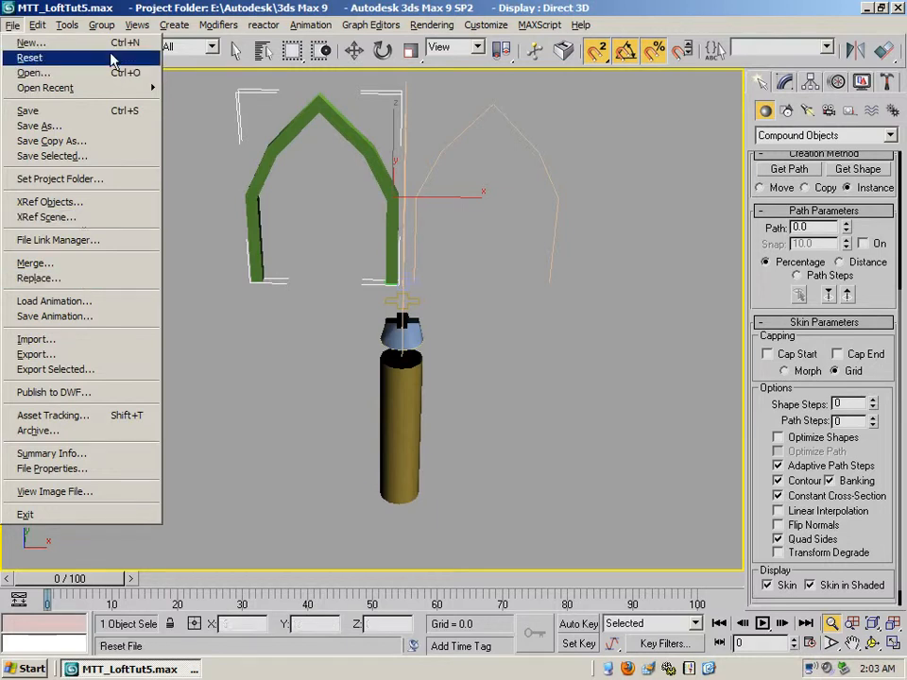
mouse_move(115, 88)
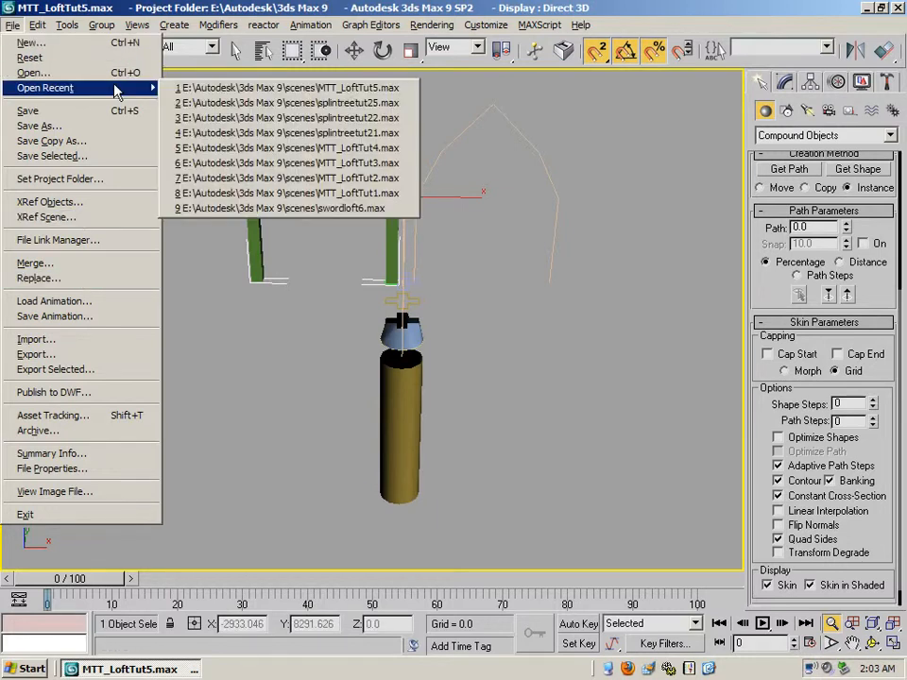
click(204, 103)
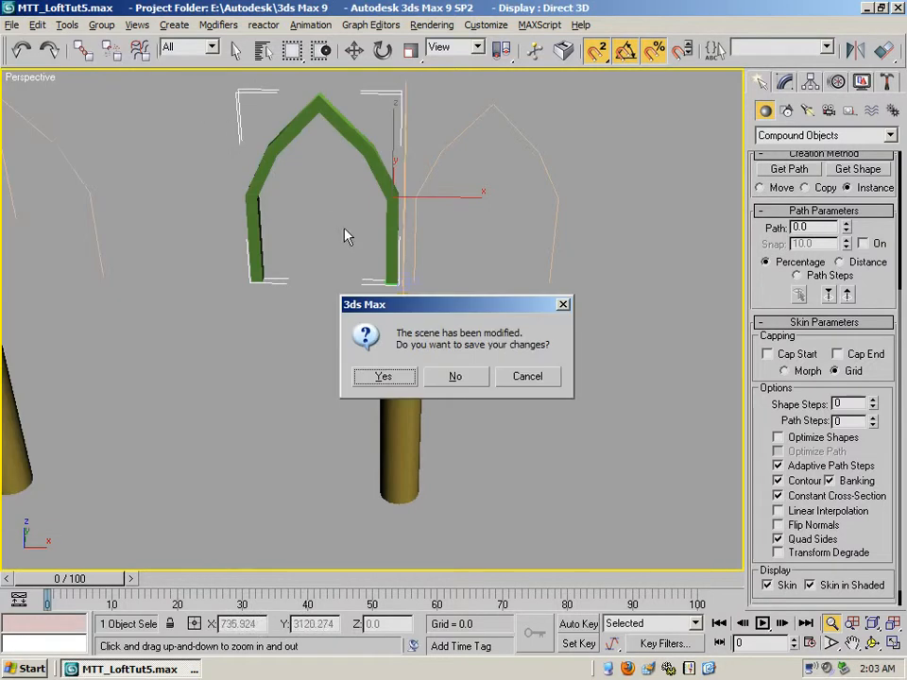
click(455, 377)
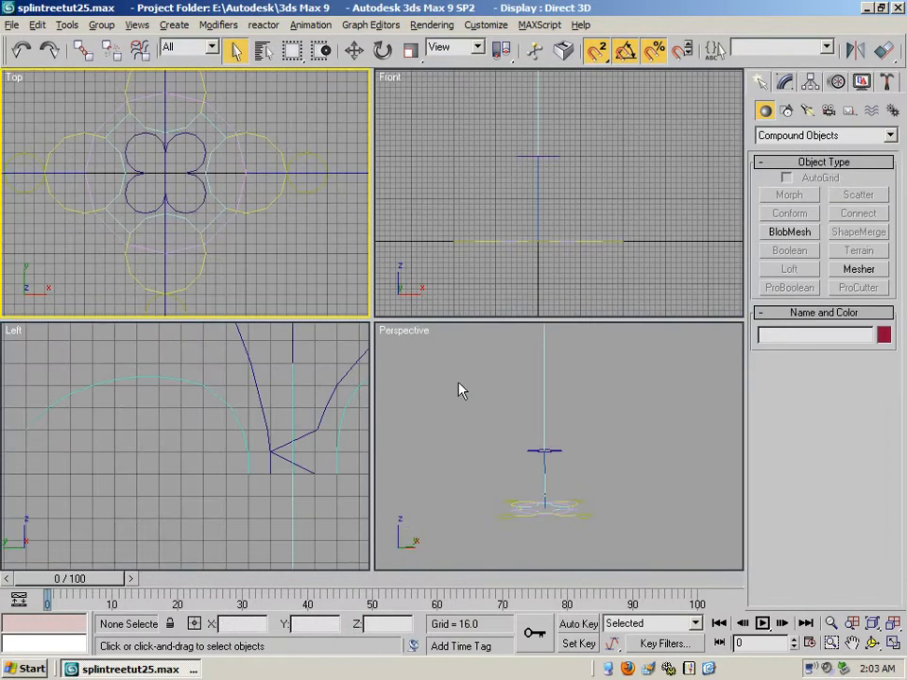
- Examine the nested cross-section splines in a maximized Top view, selecting the outer yellow, middle cyan and inner dark blue shapes in turn
click(852, 642)
drag(136, 146, 185, 186)
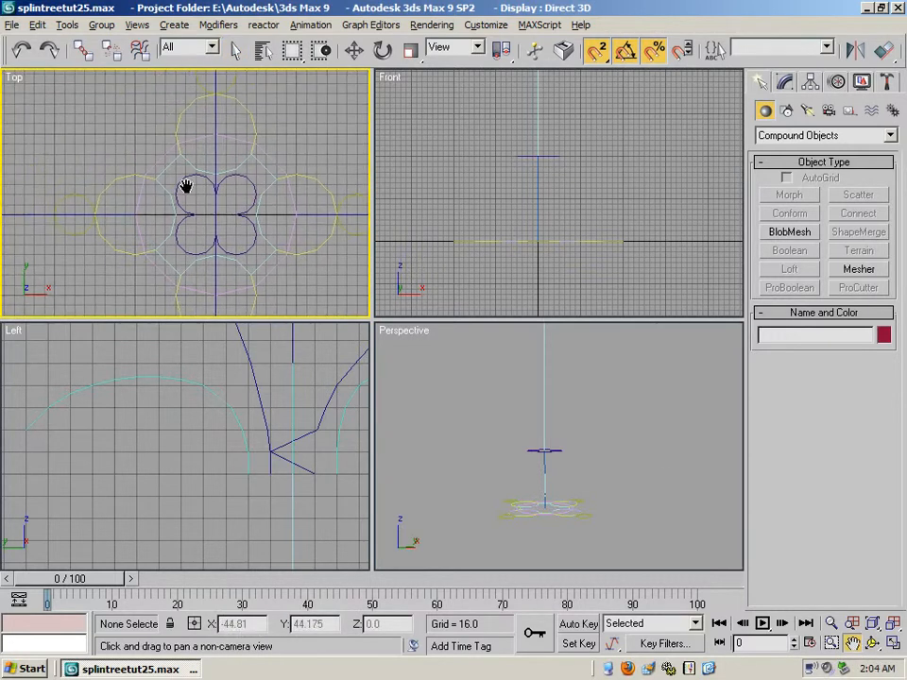
click(894, 643)
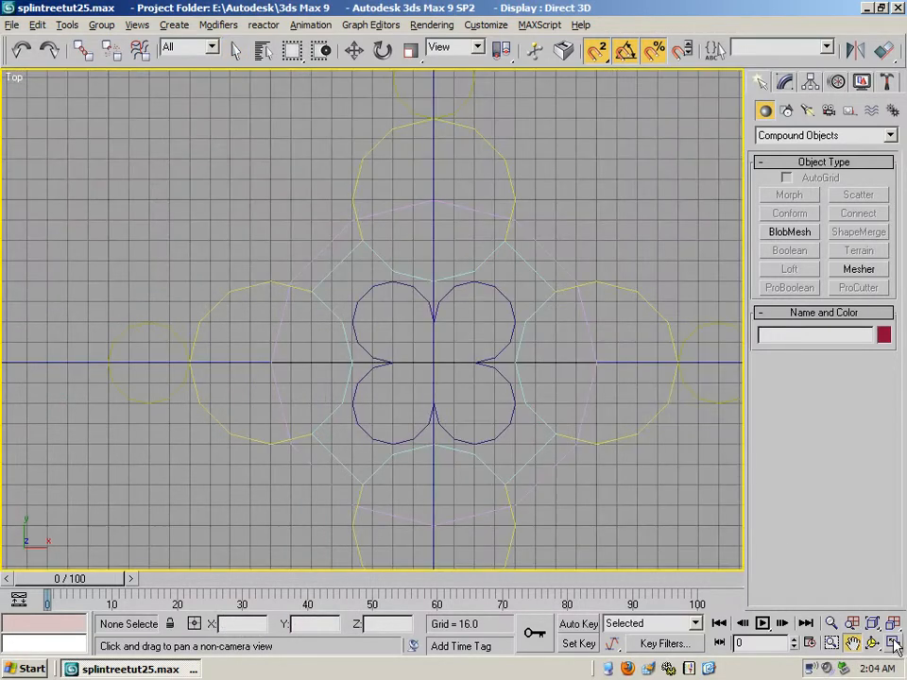
drag(463, 321, 371, 276)
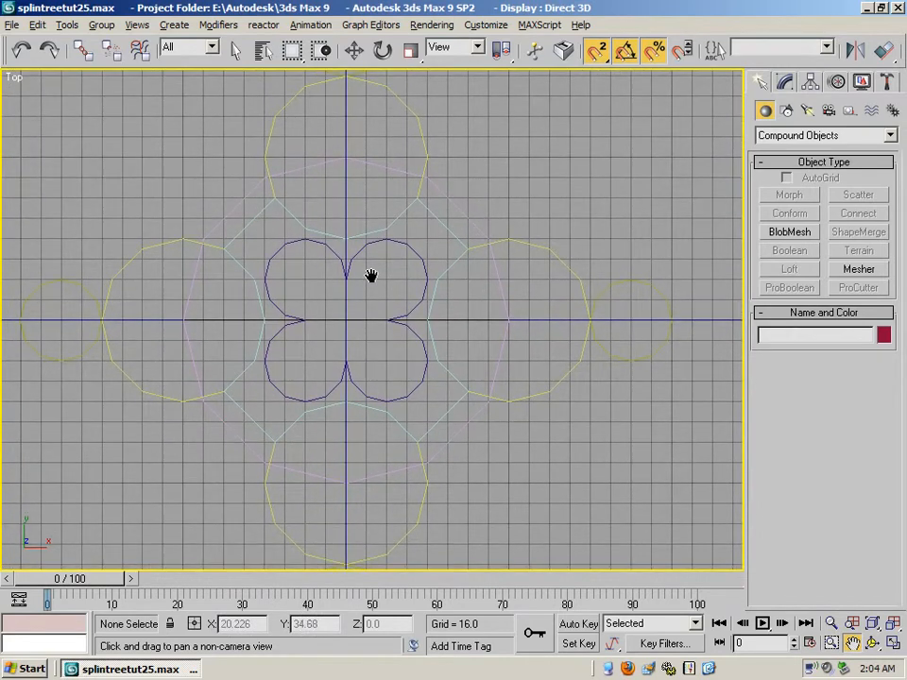
click(236, 53)
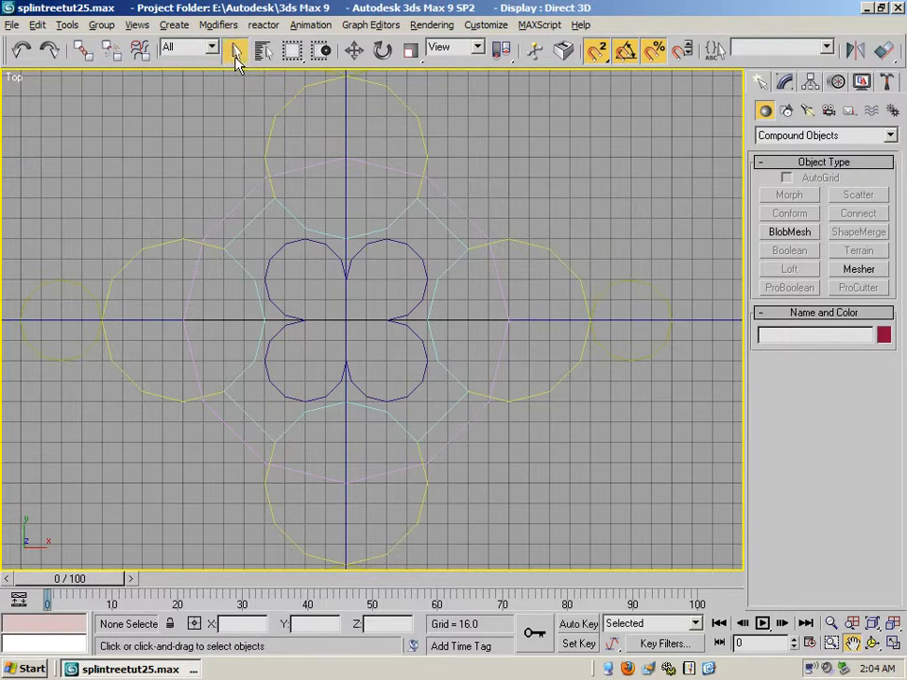
click(173, 239)
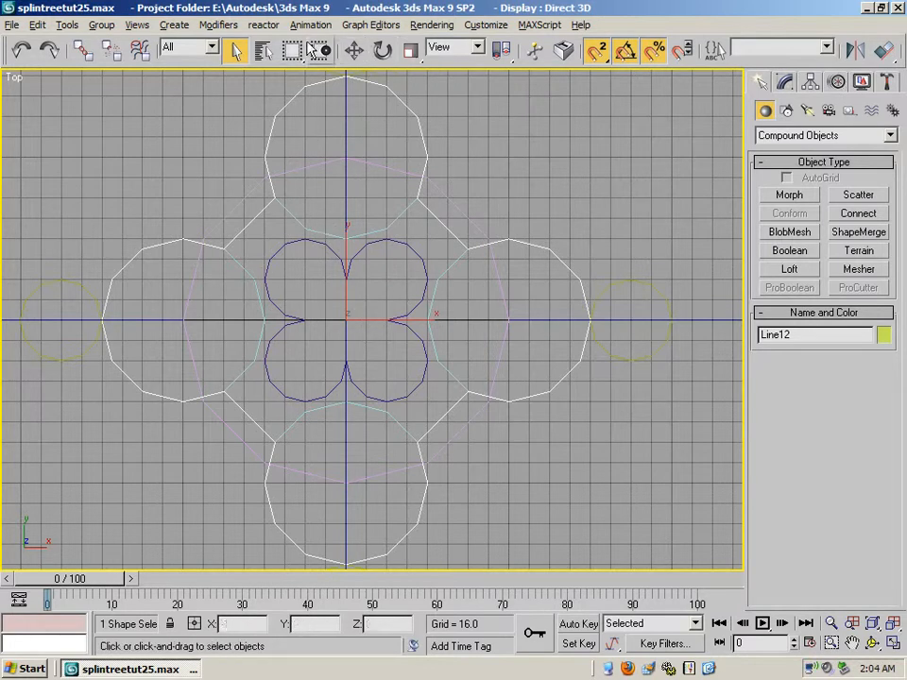
click(263, 312)
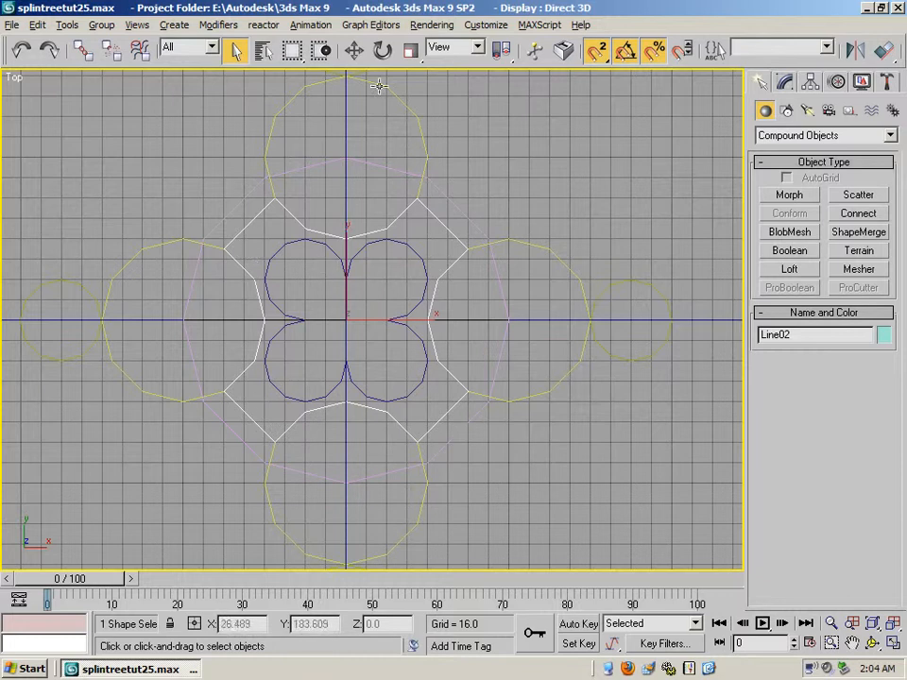
click(354, 52)
mouse_move(305, 241)
mouse_down()
mouse_move(447, 463)
mouse_move(340, 264)
mouse_move(309, 244)
mouse_up()
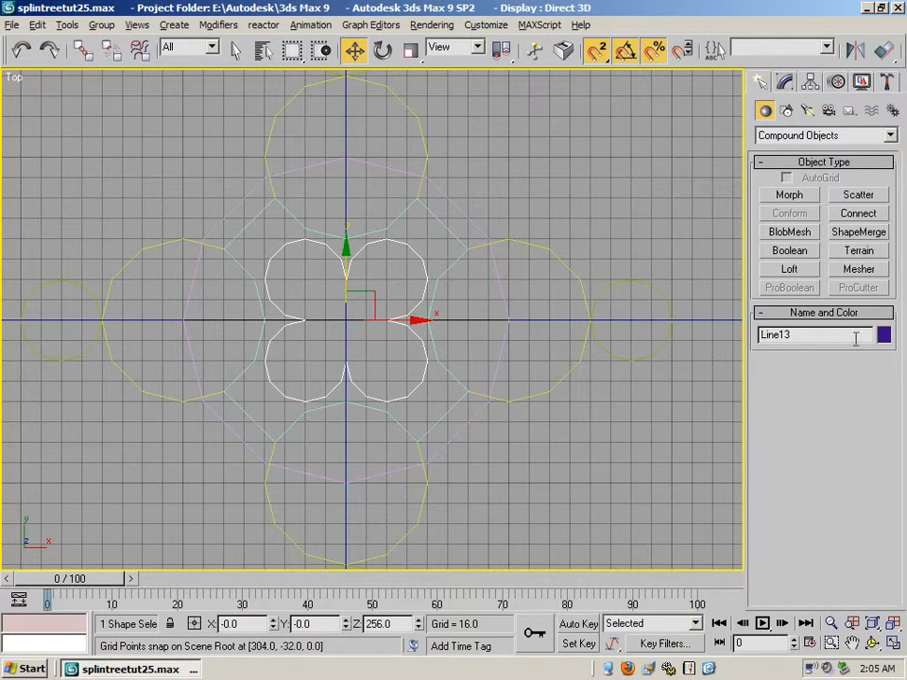
- Restore the four-viewport layout and unhide all objects in the scene
click(893, 643)
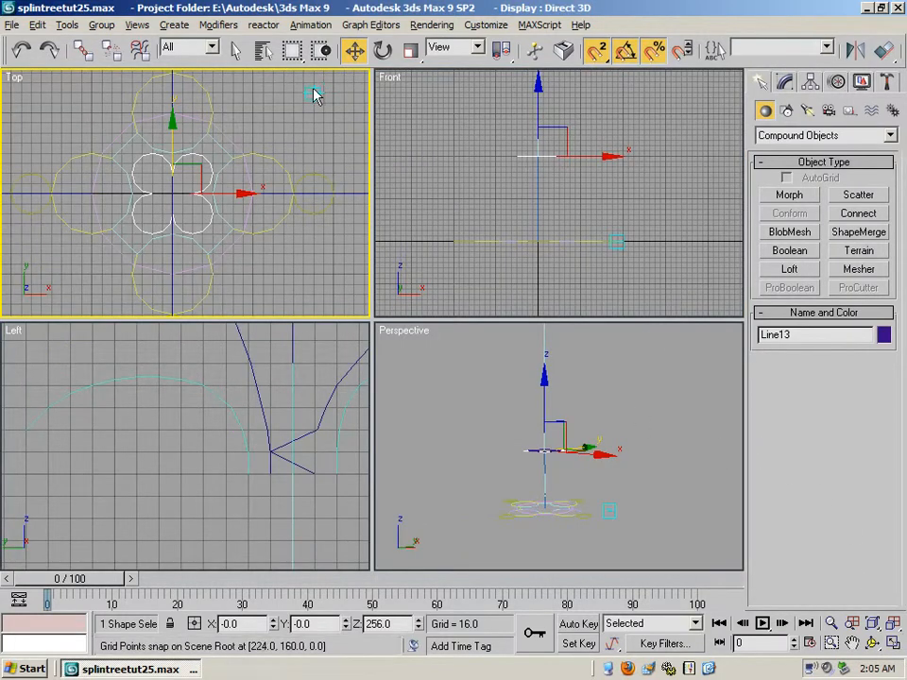
right_click(303, 145)
click(332, 67)
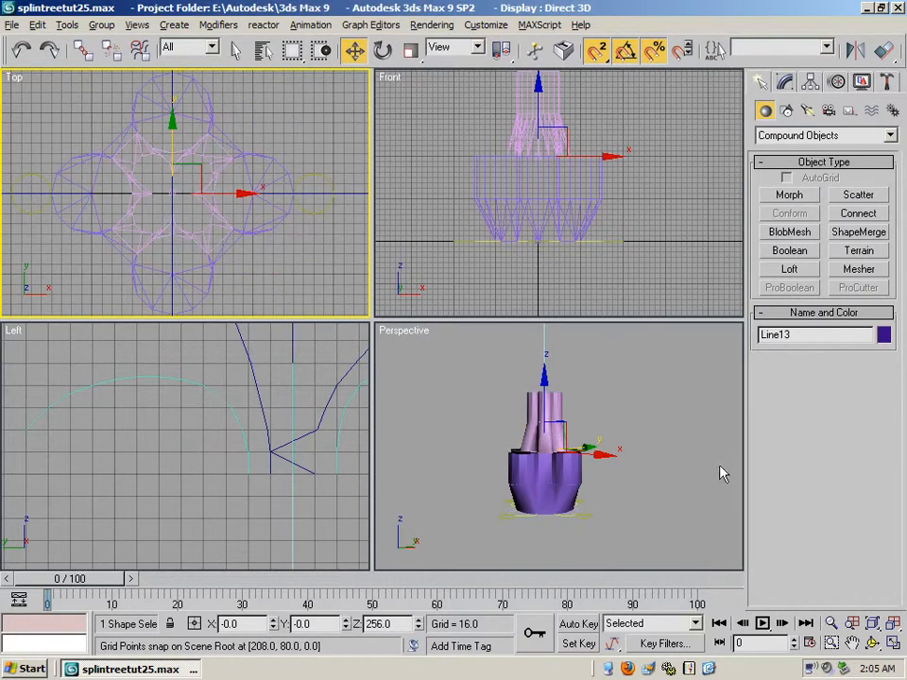
- Select the upper pink loft and convert it to an Editable Poly
click(545, 377)
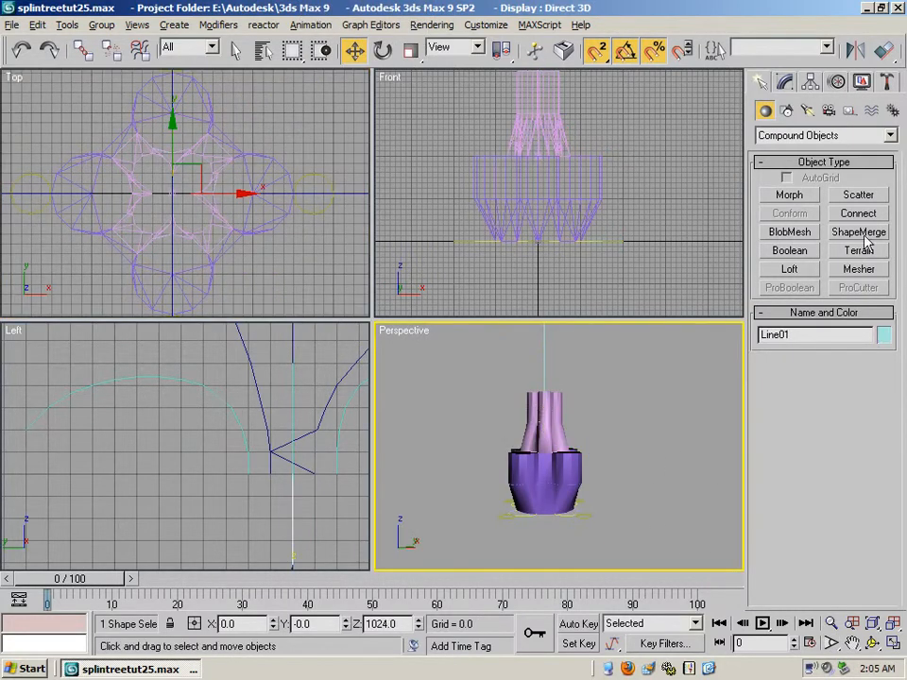
click(784, 82)
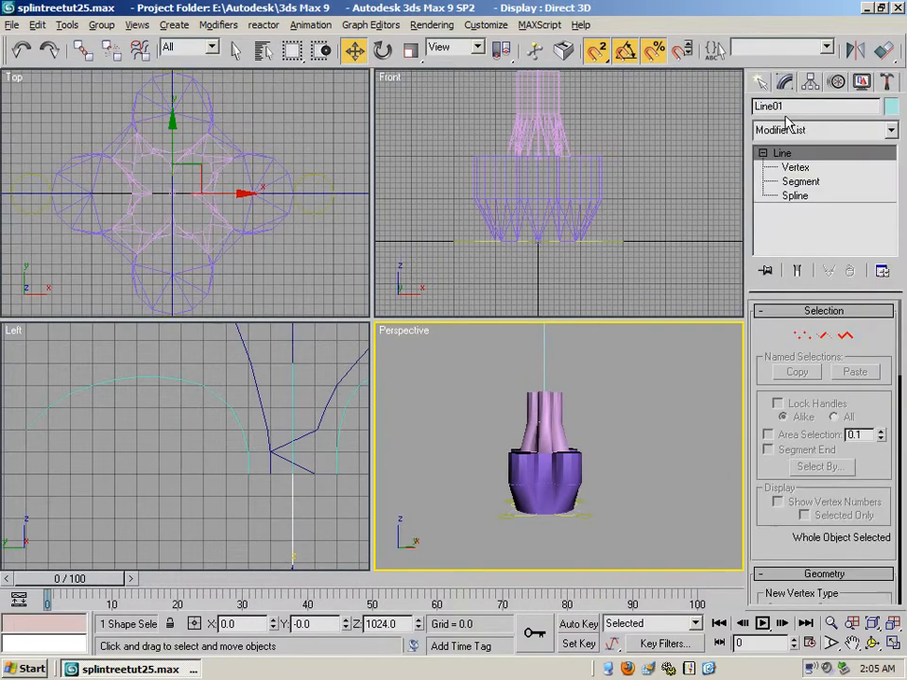
click(551, 422)
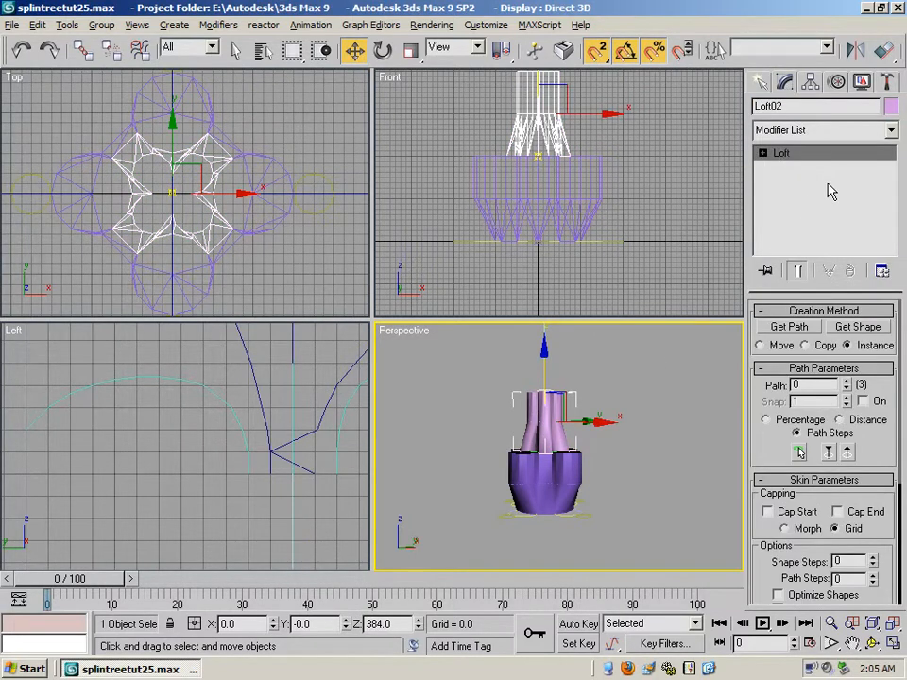
right_click(784, 156)
click(827, 262)
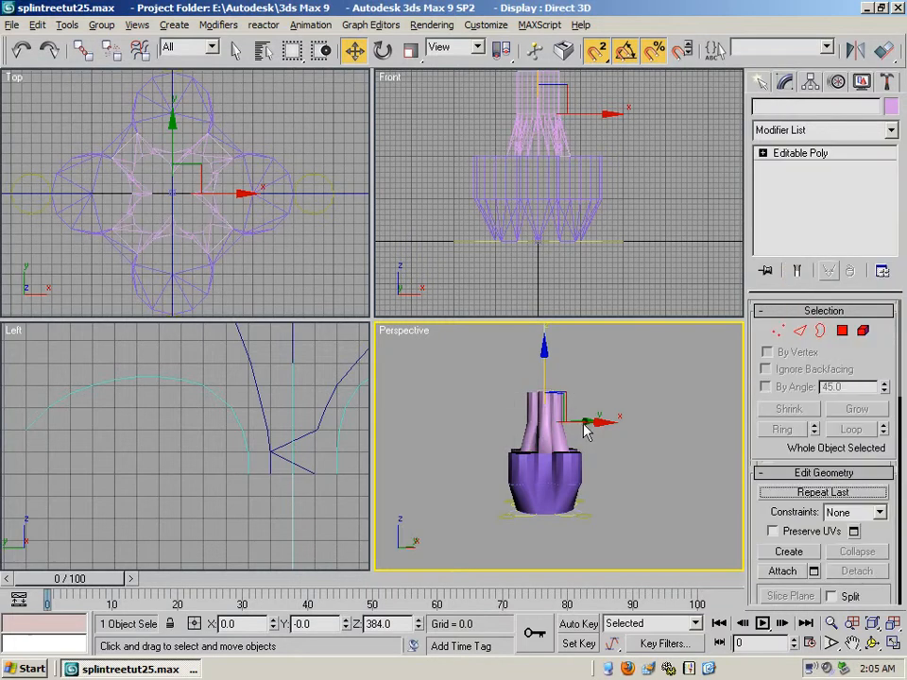
key(ctrl+z)
- Select the lower purple loft and convert it to an Editable Poly
click(554, 463)
right_click(555, 464)
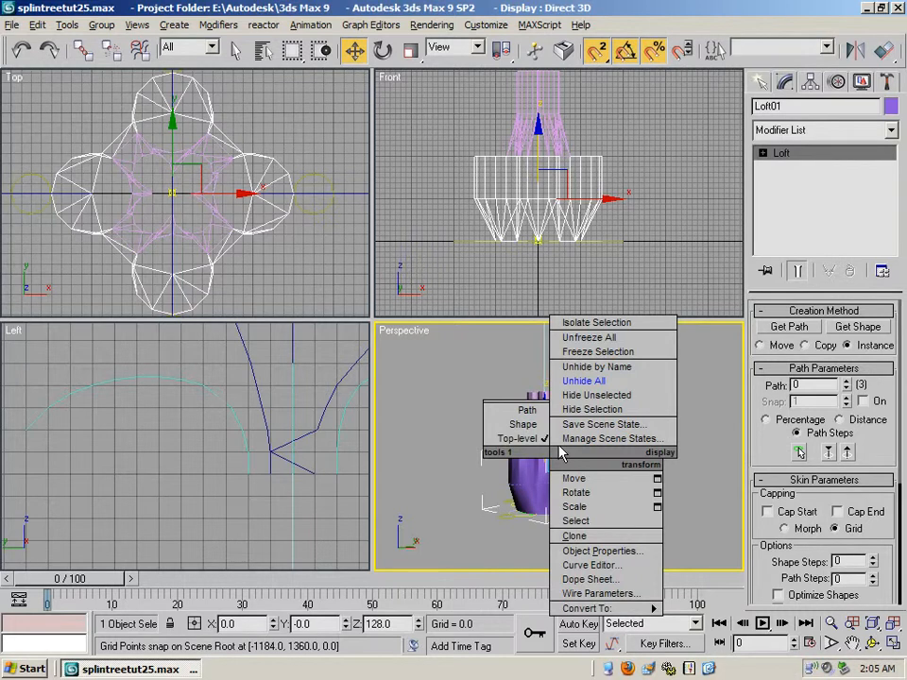
click(793, 153)
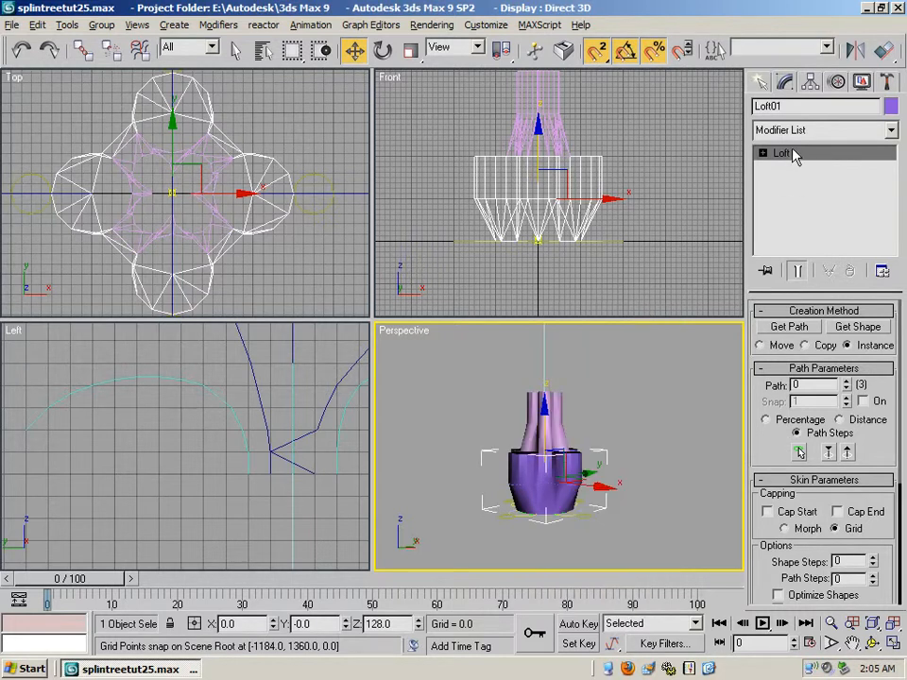
right_click(798, 155)
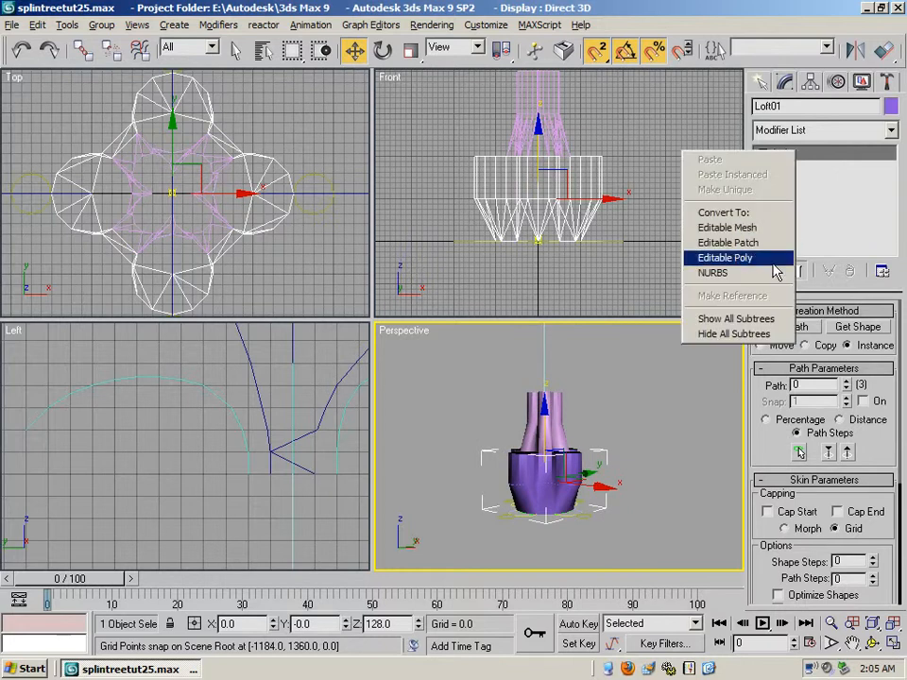
click(724, 257)
- Delete the straight upper band of polygons from the purple piece, keeping only its flared lower part
click(768, 153)
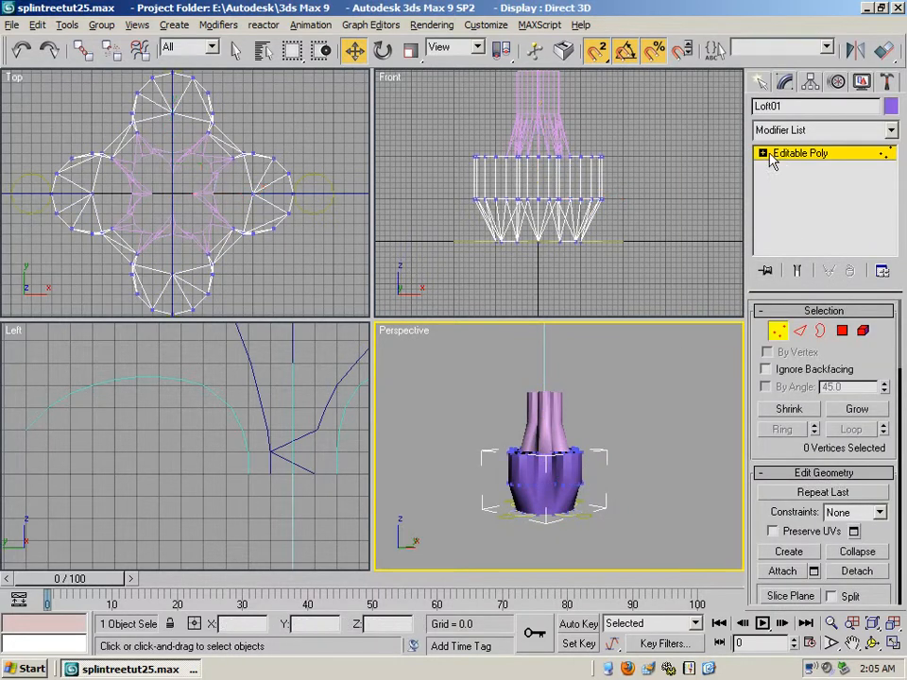
click(757, 154)
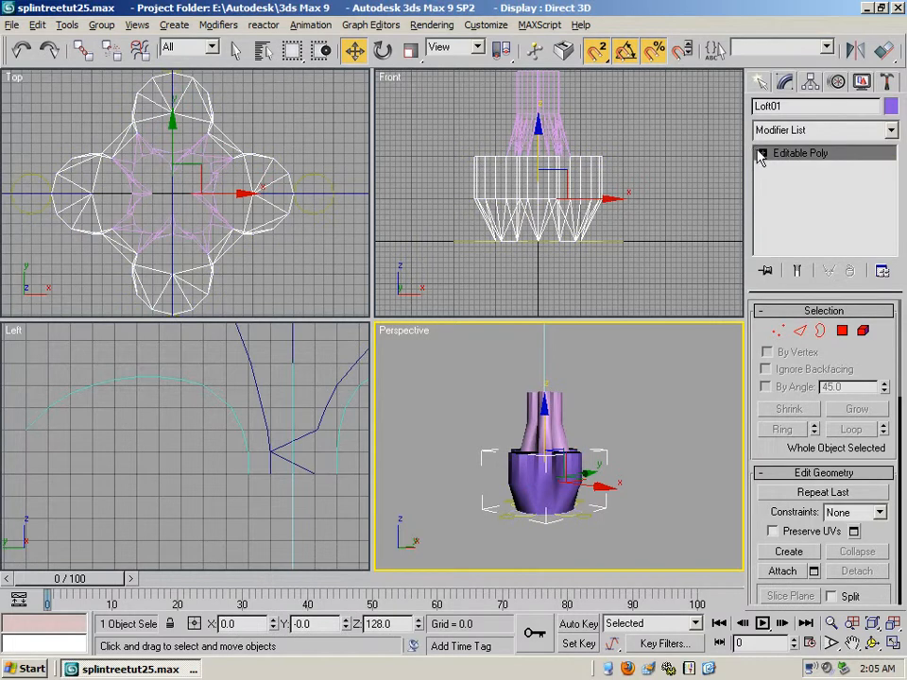
click(761, 153)
click(801, 209)
drag(633, 197, 461, 187)
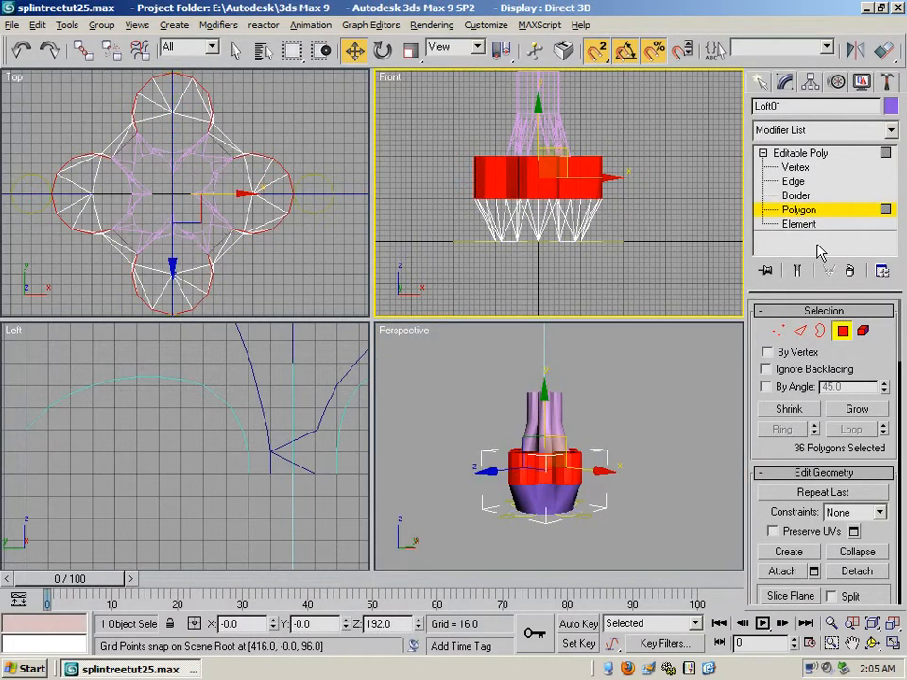
key(ctrl+d)
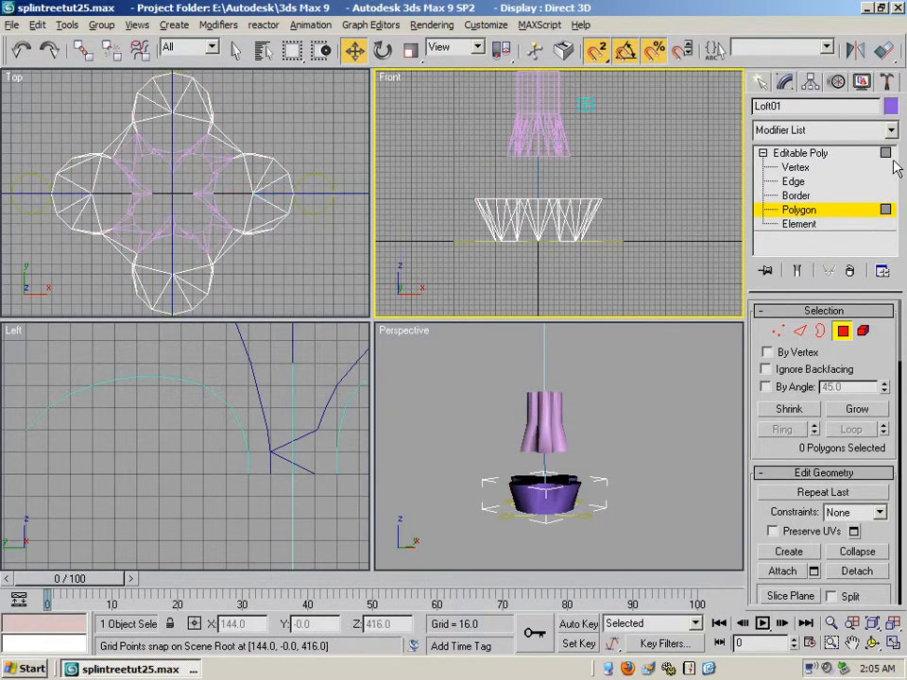
click(796, 156)
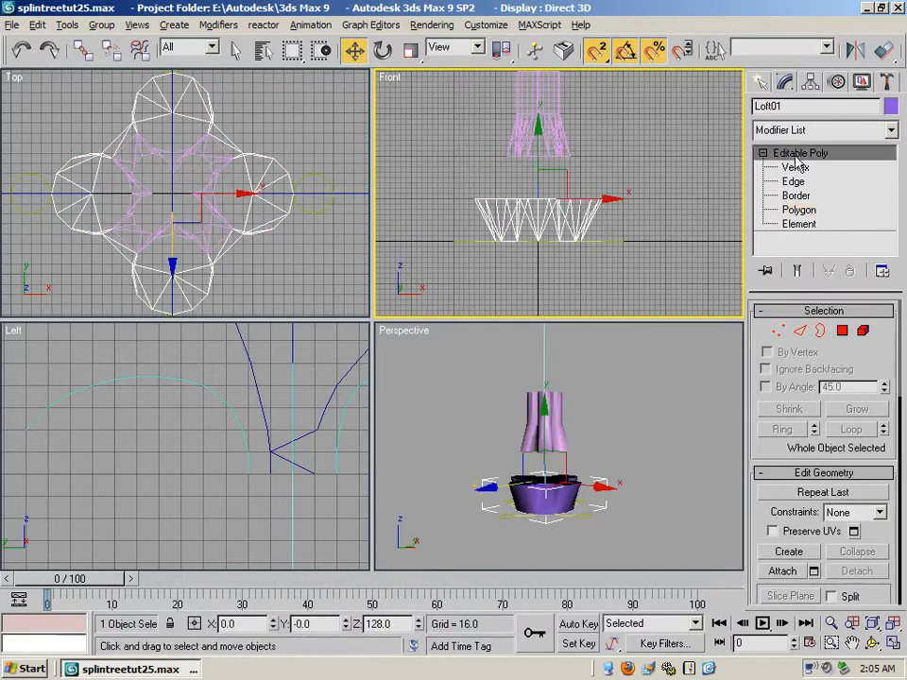
- Delete the pink piece's straight upper polygons and move the remaining flared part down to Z 256, onto the purple piece
click(551, 109)
click(762, 152)
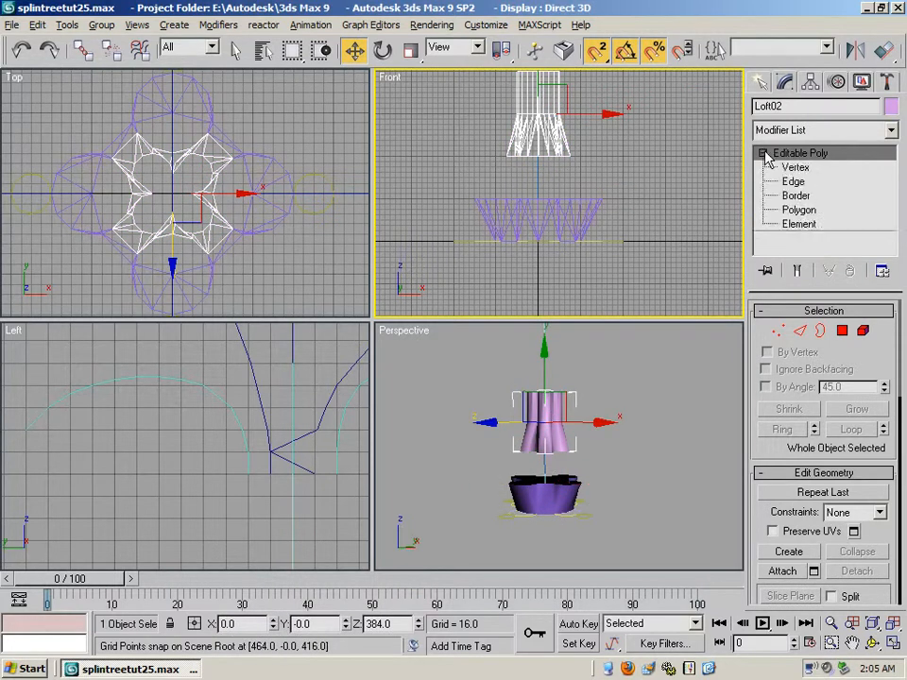
click(798, 210)
drag(579, 95, 486, 85)
key(Delete)
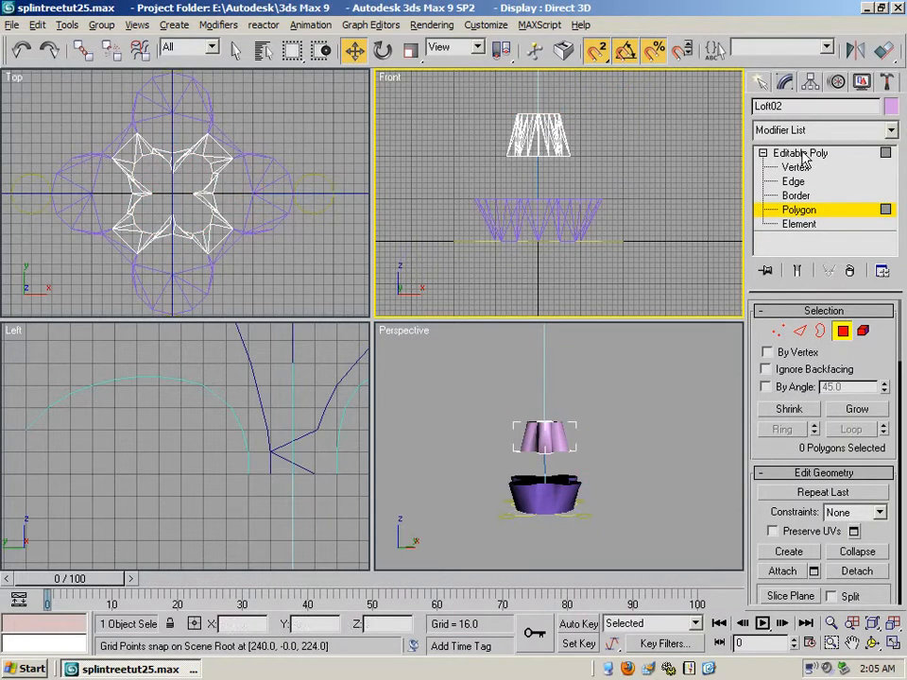
click(773, 153)
drag(546, 135, 547, 177)
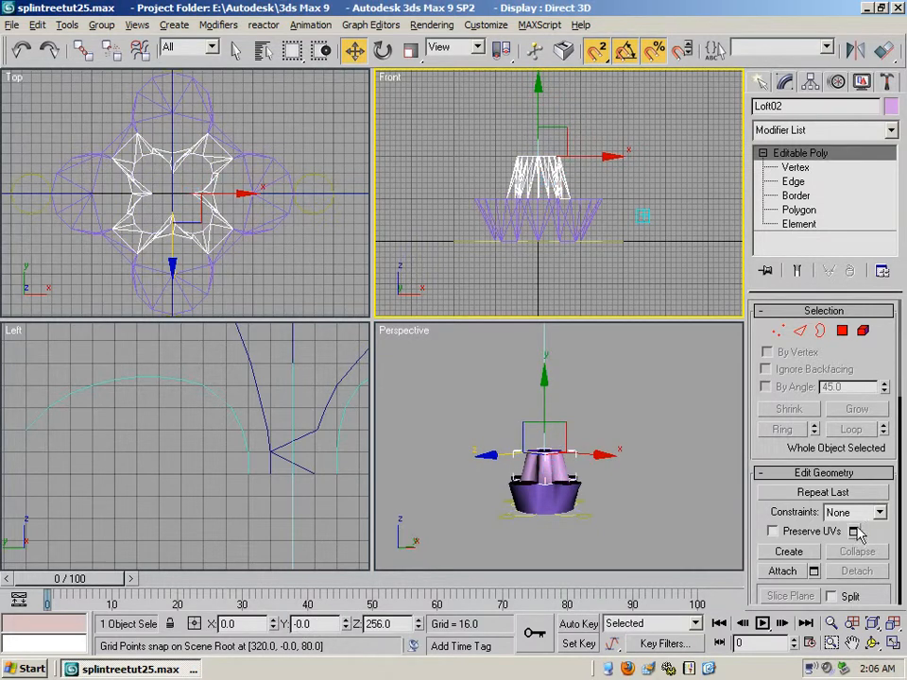
- Attach the purple flared piece to the pink one and weld all vertices of the combined mesh
click(789, 571)
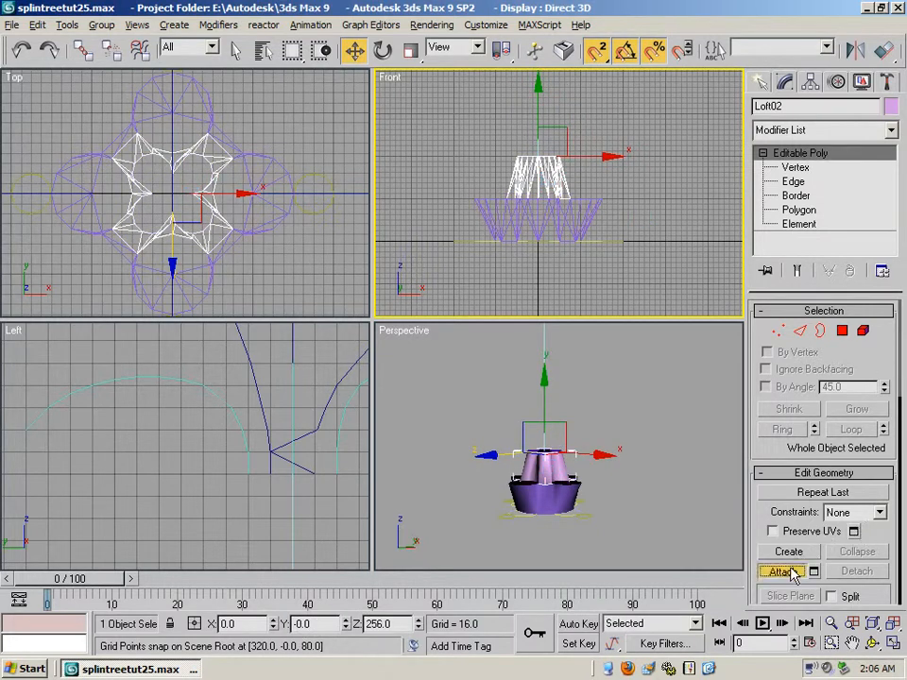
click(582, 213)
click(794, 167)
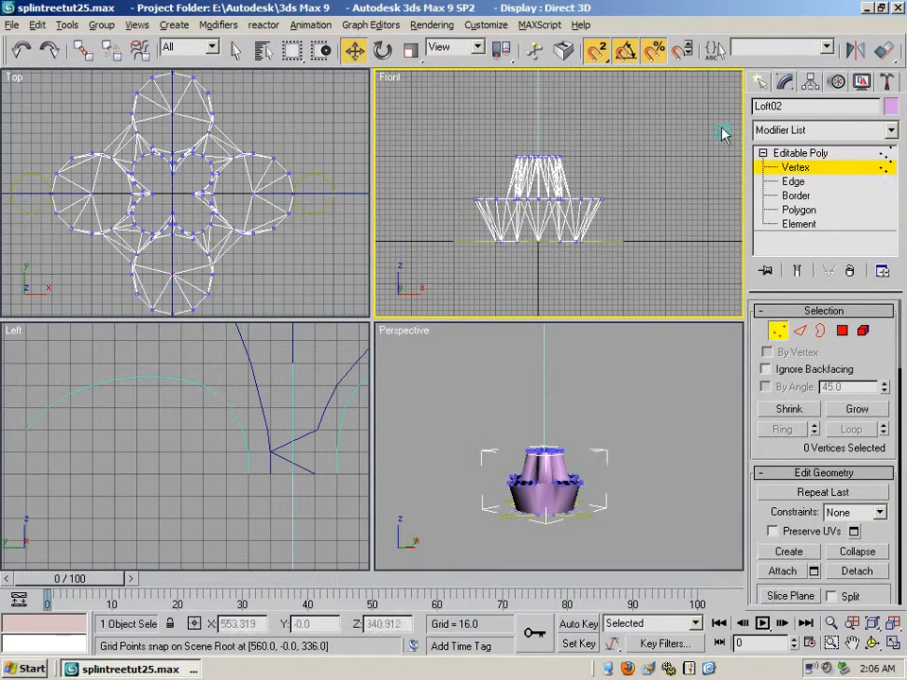
click(39, 25)
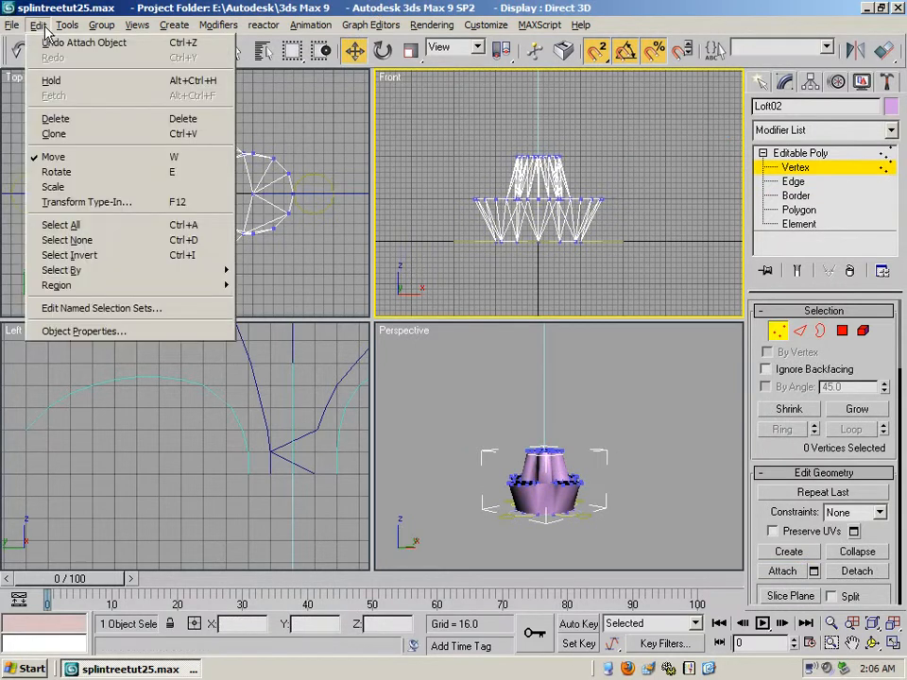
click(121, 226)
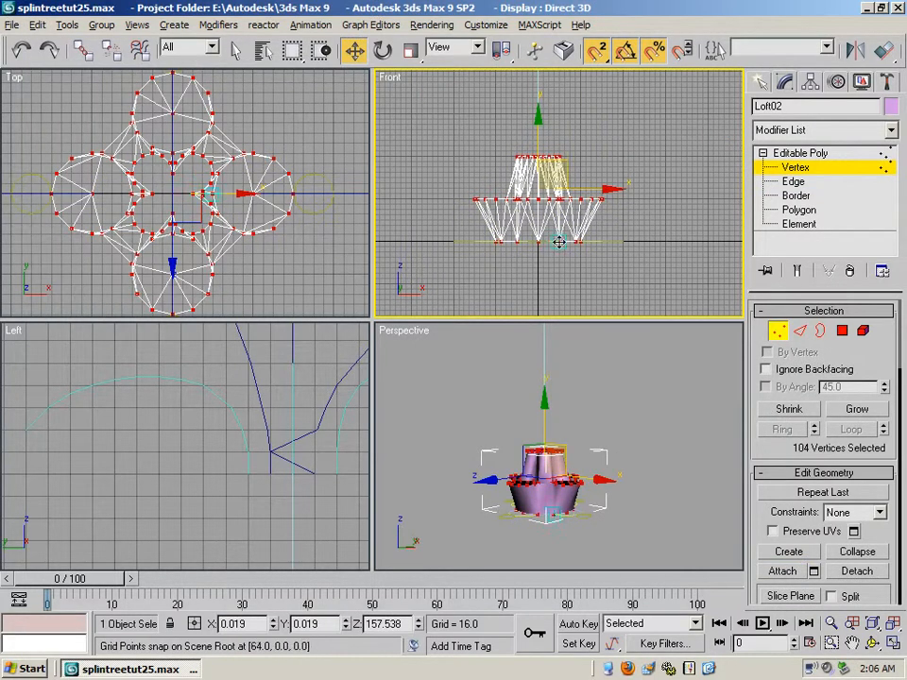
drag(755, 532, 712, 134)
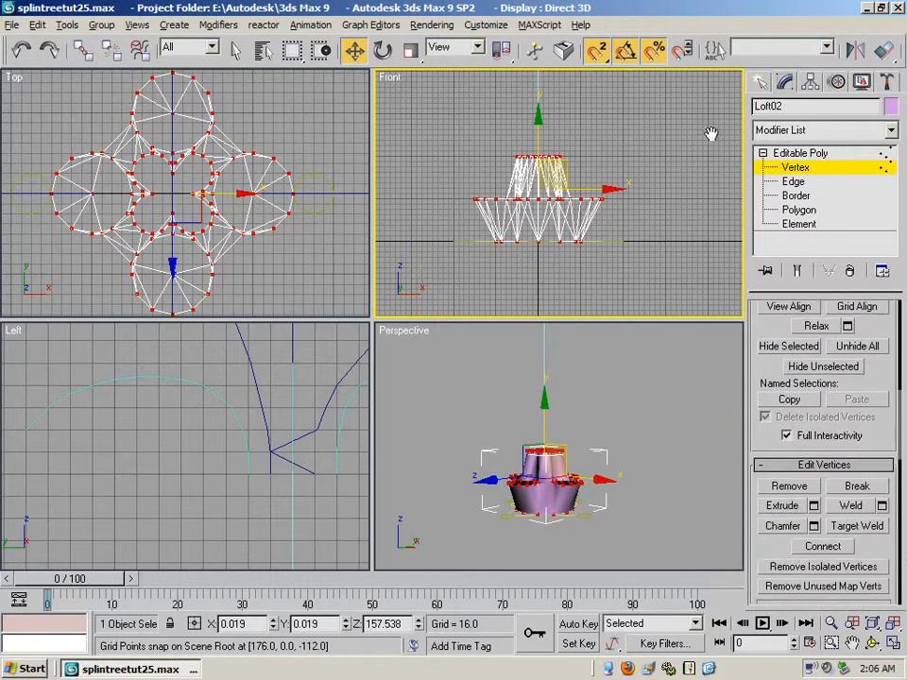
click(848, 503)
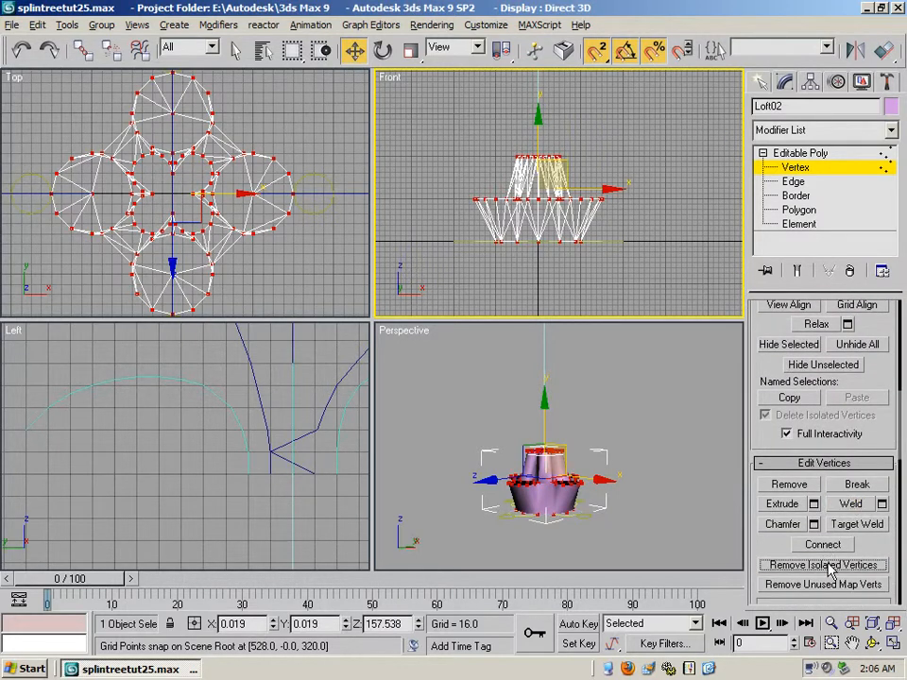
- Select all polygons of the combined mesh, clear their smoothing groups and auto-smooth them with a threshold of 60
click(810, 211)
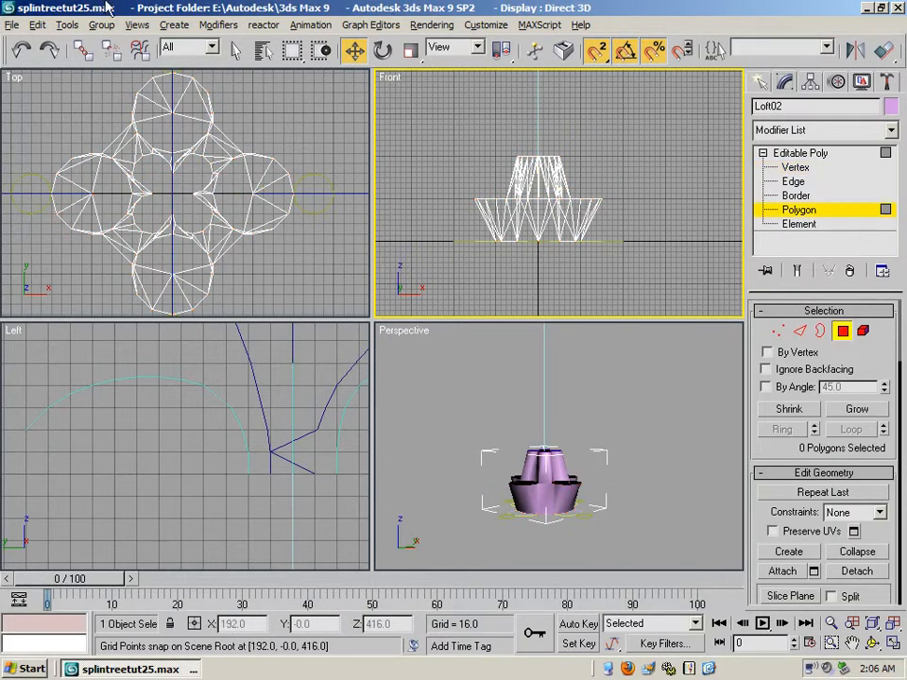
click(12, 26)
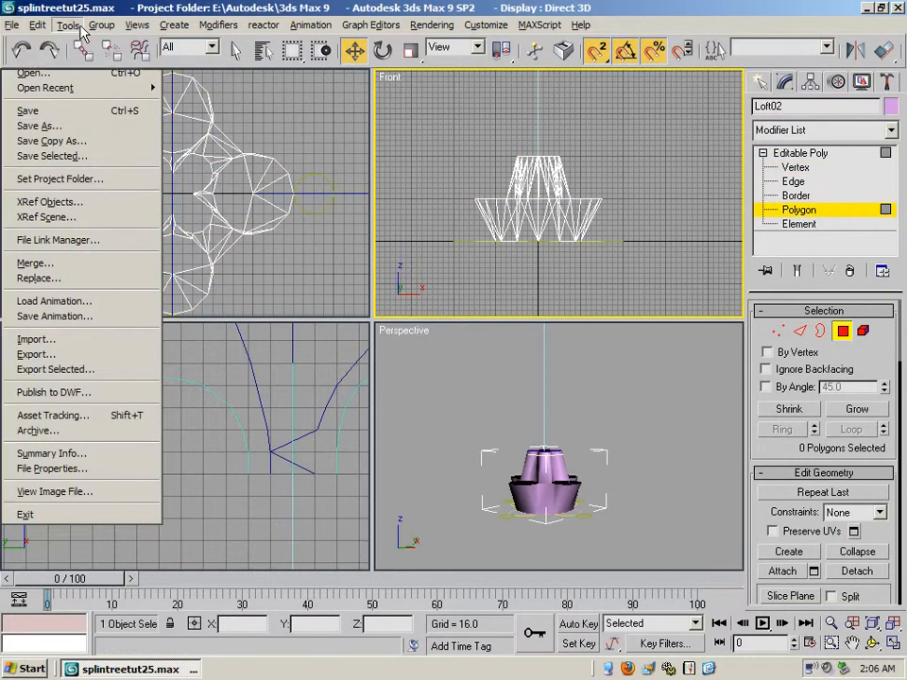
mouse_move(37, 26)
click(132, 237)
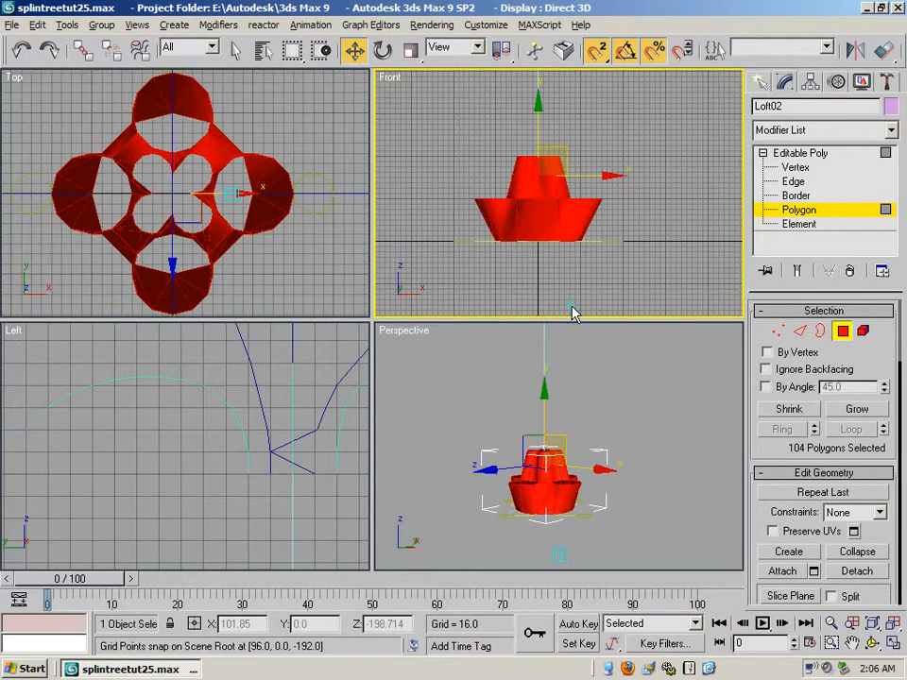
drag(755, 516, 729, 125)
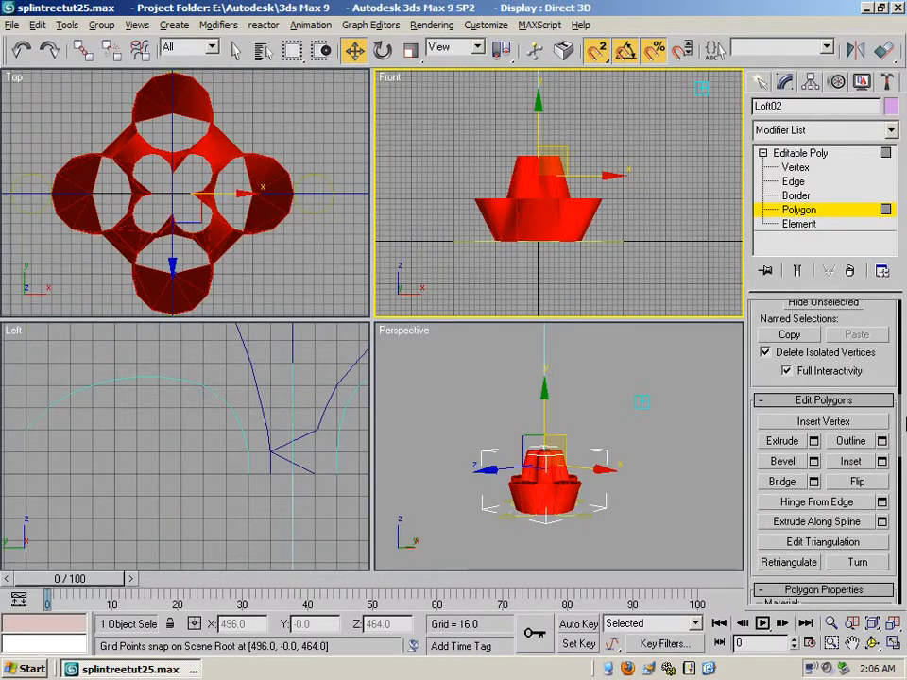
drag(761, 384, 644, 87)
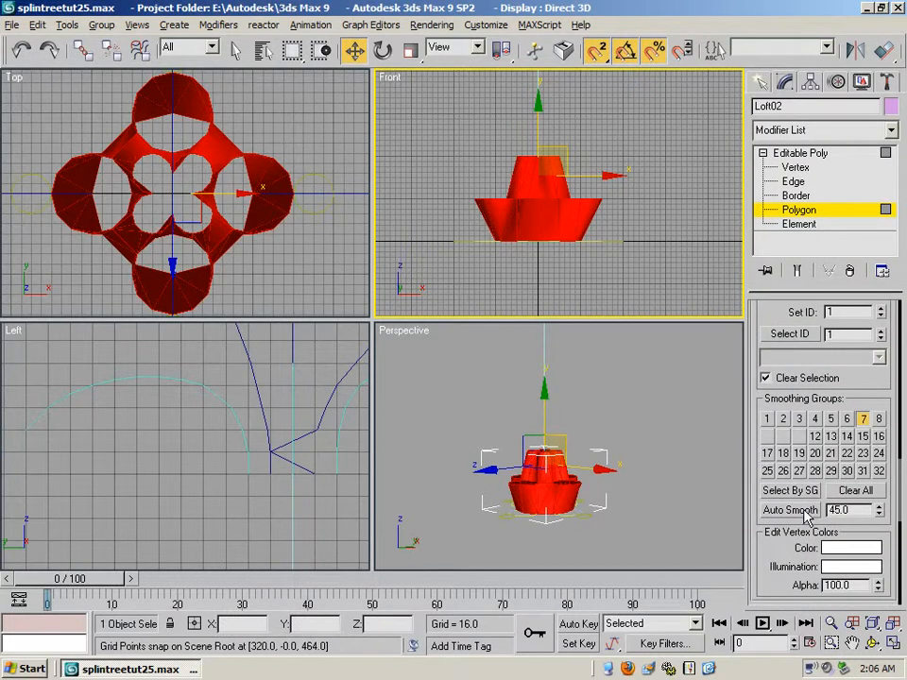
click(841, 493)
click(837, 511)
text(60)
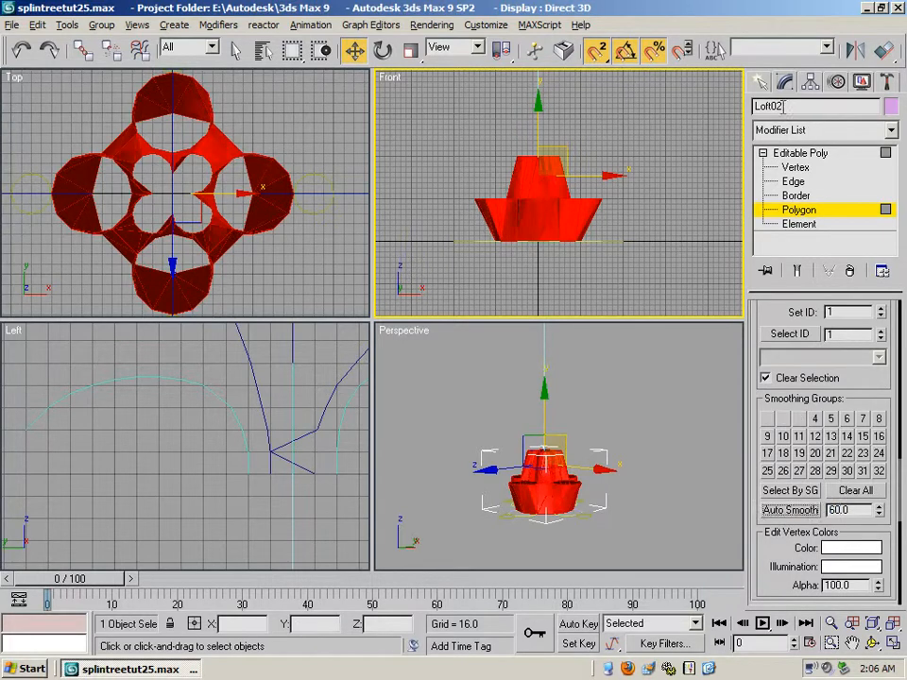
click(791, 154)
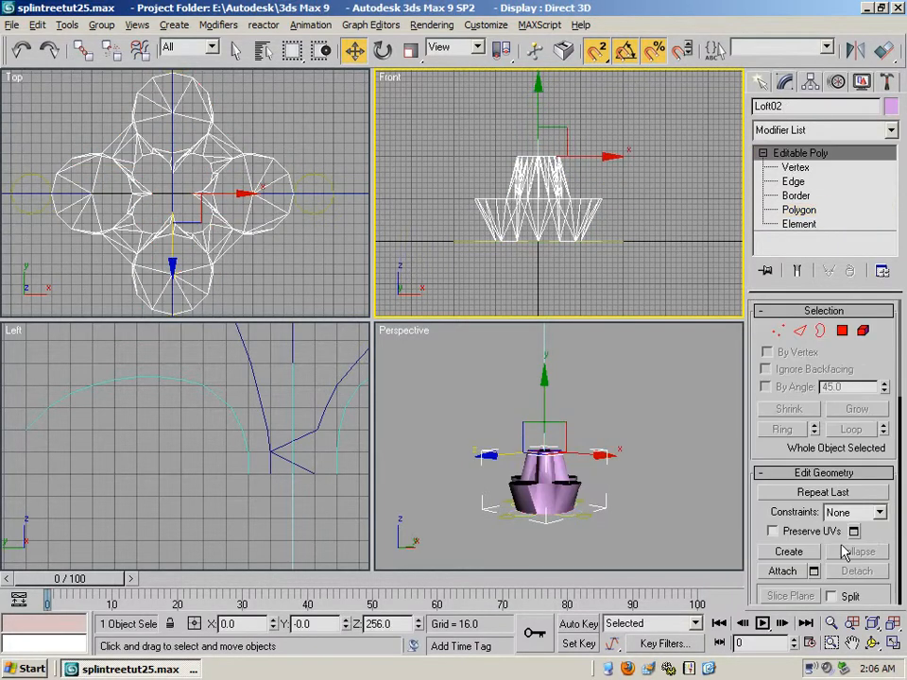
- Examine the welded transition piece from the side and above in a maximized perspective view, checking its openings and surface shading
click(852, 644)
drag(651, 477, 646, 469)
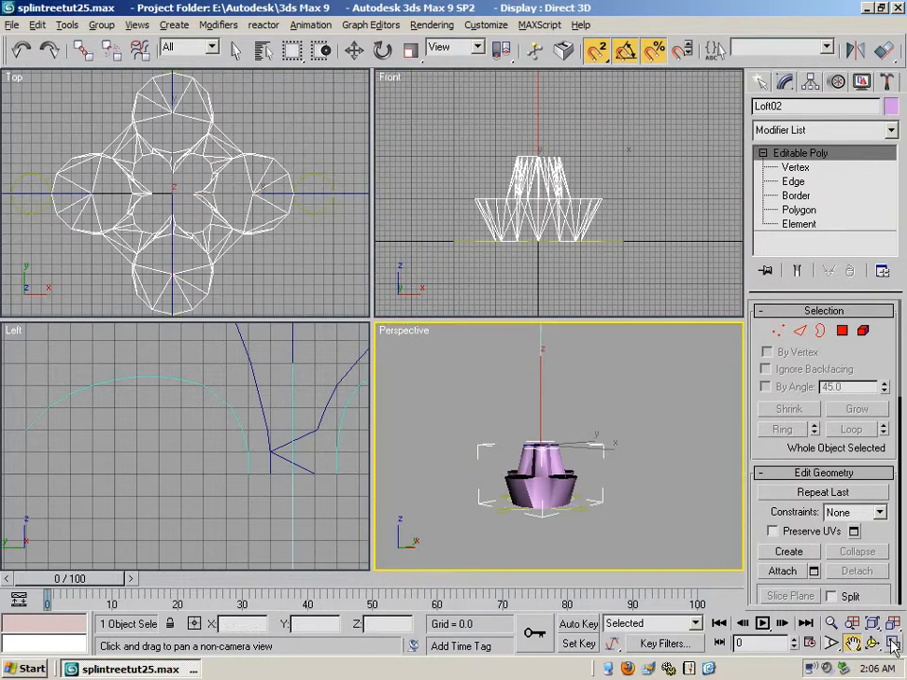
key(alt+w)
key(ctrl+r)
drag(382, 340, 437, 417)
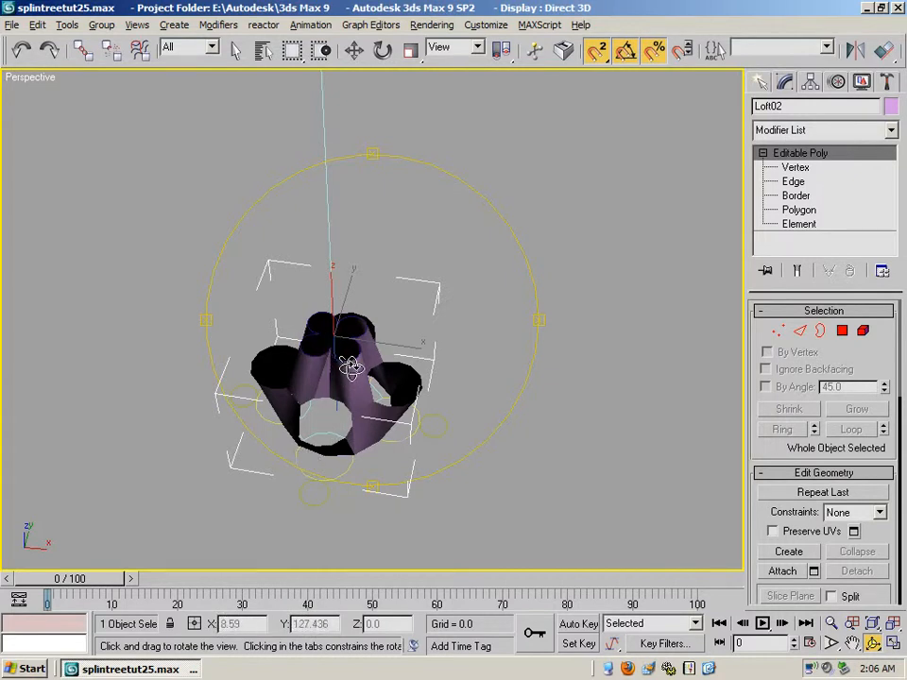
drag(350, 366, 330, 308)
drag(372, 377, 279, 449)
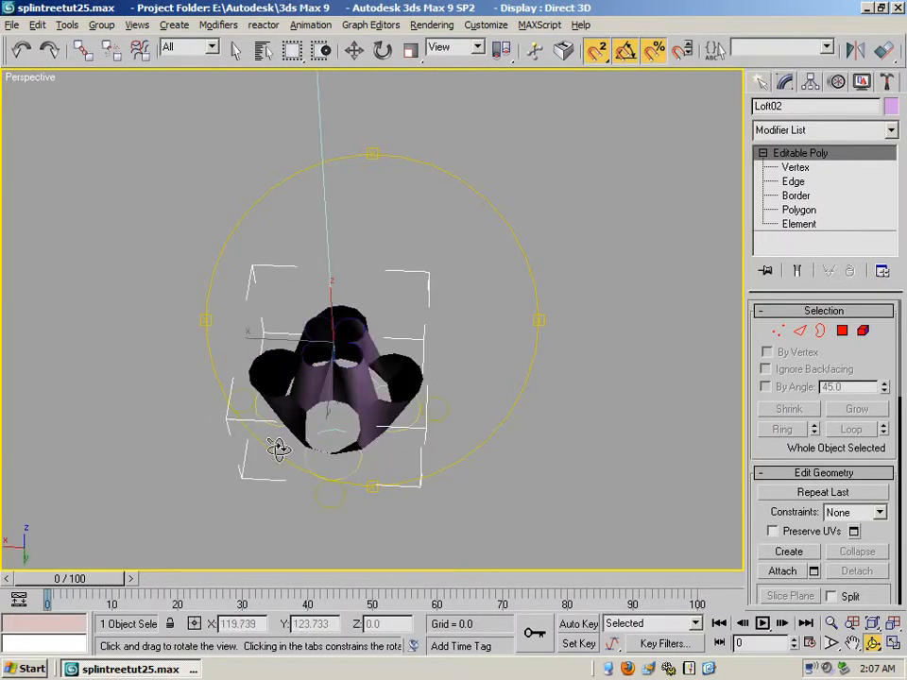
drag(395, 399, 396, 426)
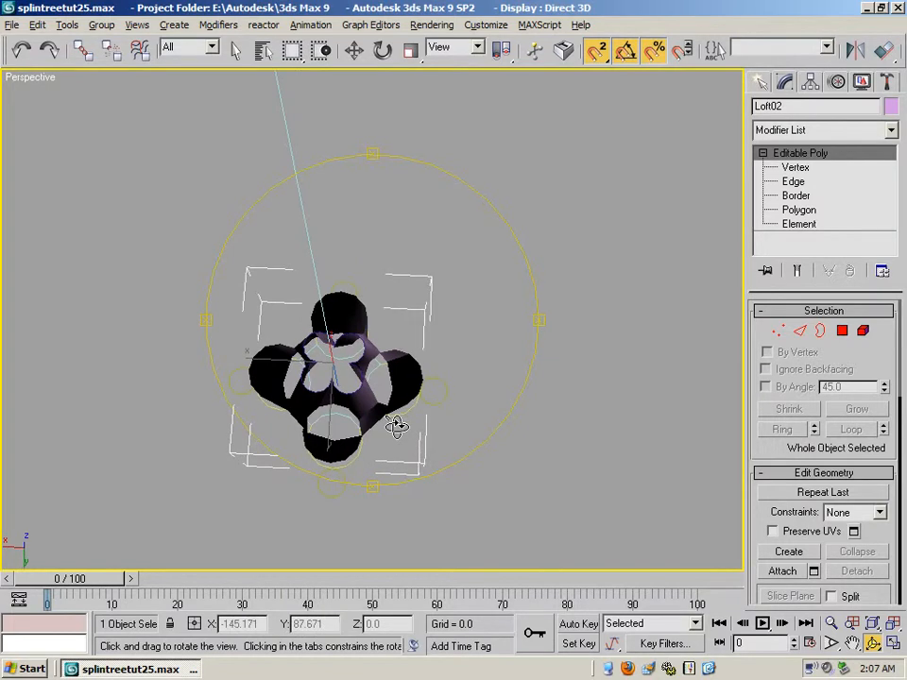
drag(396, 426, 385, 448)
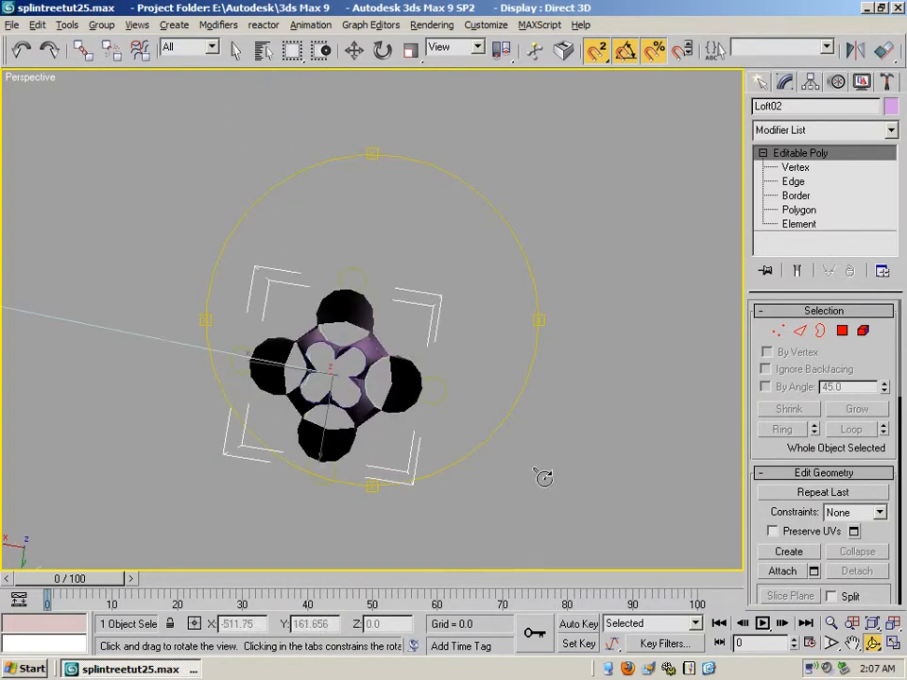